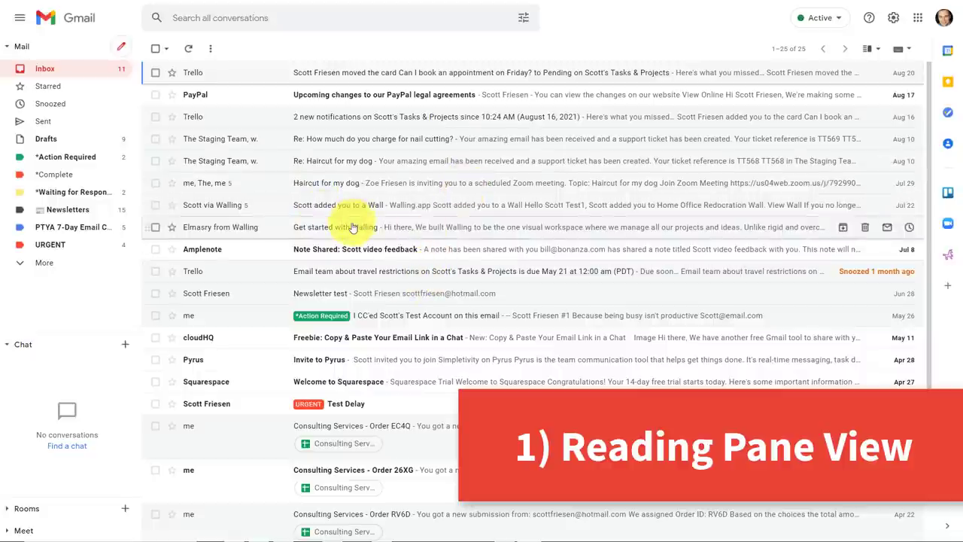
# - Open the top Trello and nail-cutting emails full-page, returning to the inbox after each
pyautogui.click(249, 76)
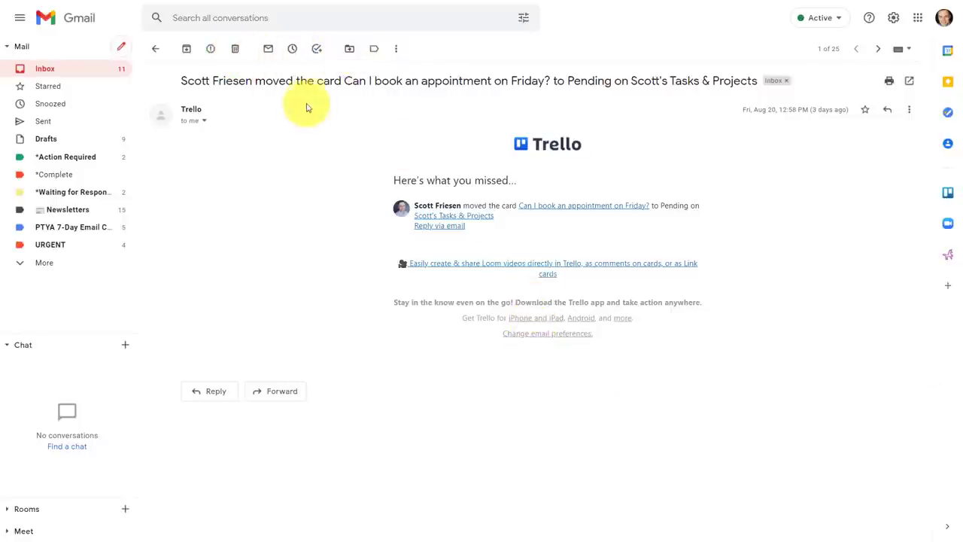
pyautogui.click(155, 53)
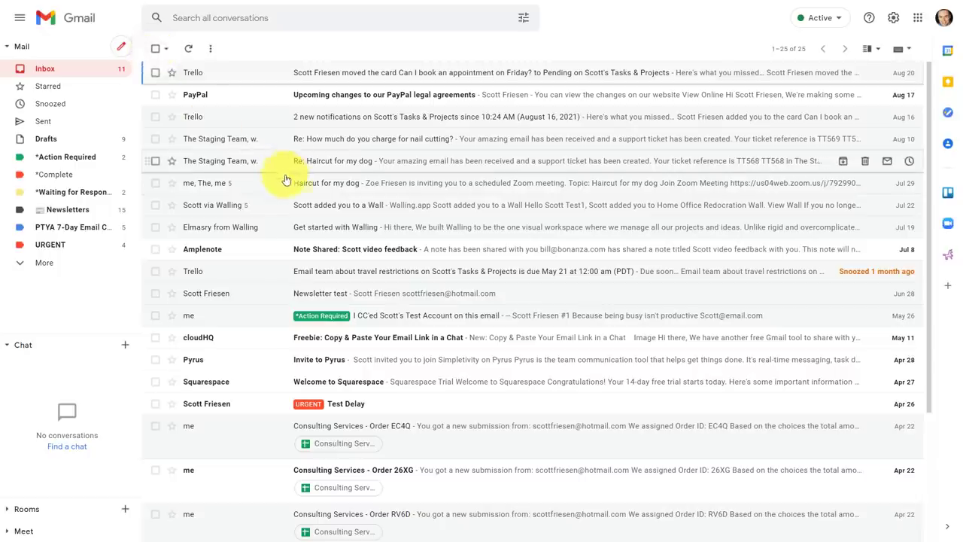
pyautogui.click(233, 140)
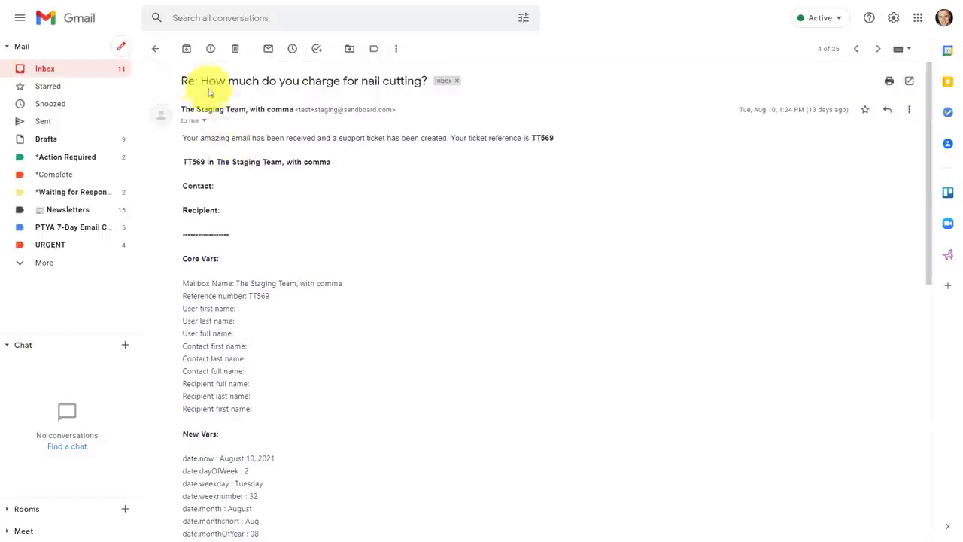
pyautogui.click(155, 49)
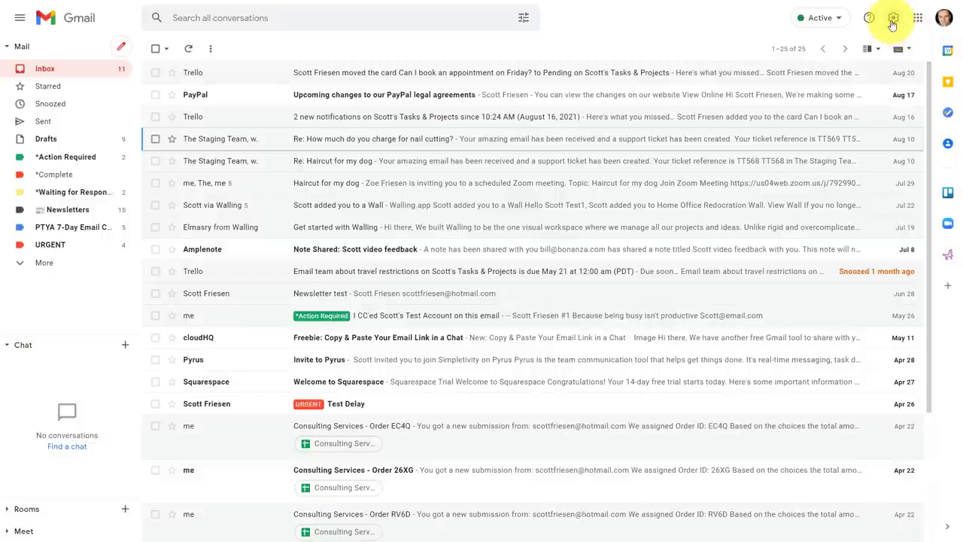
# - Set the reading pane to Right of inbox in Quick settings
pyautogui.click(892, 20)
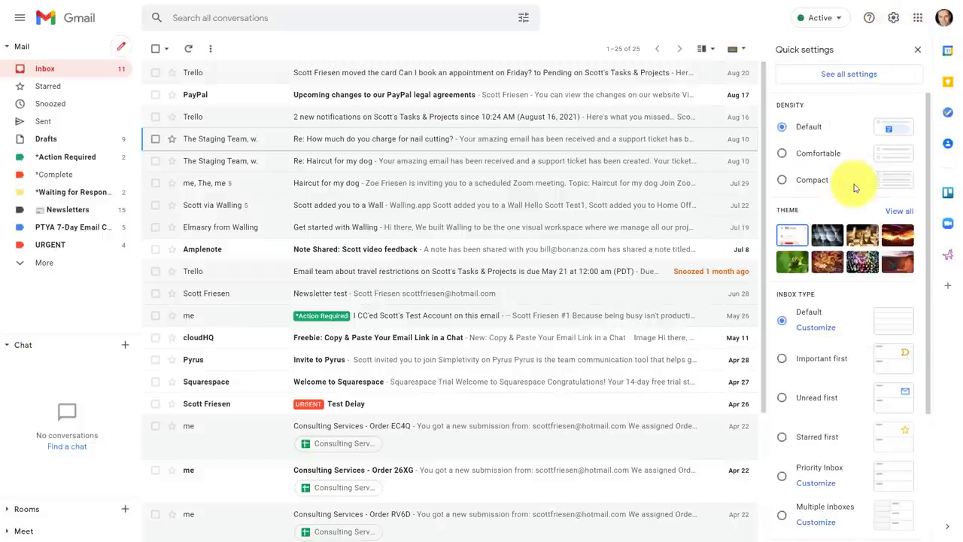
pyautogui.scroll(-3, 854, 188)
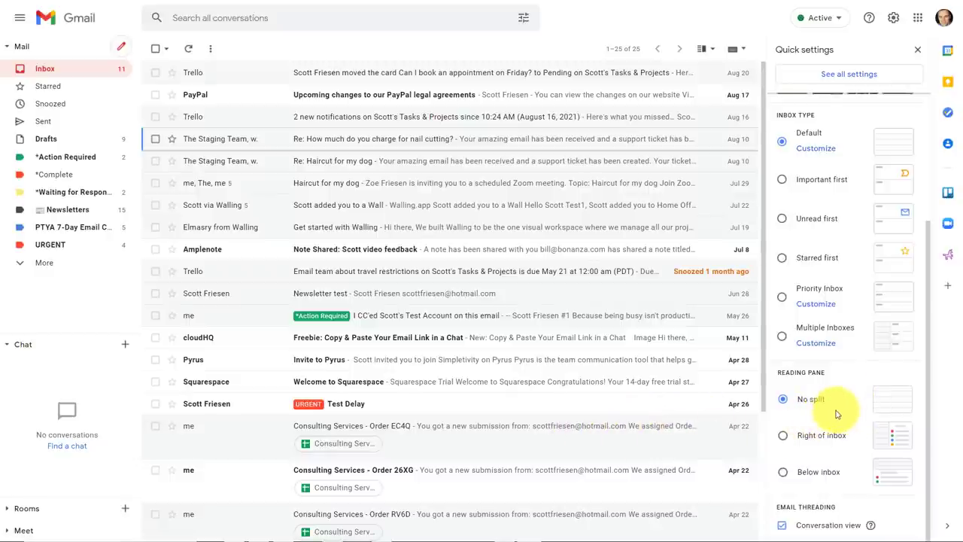
pyautogui.click(783, 437)
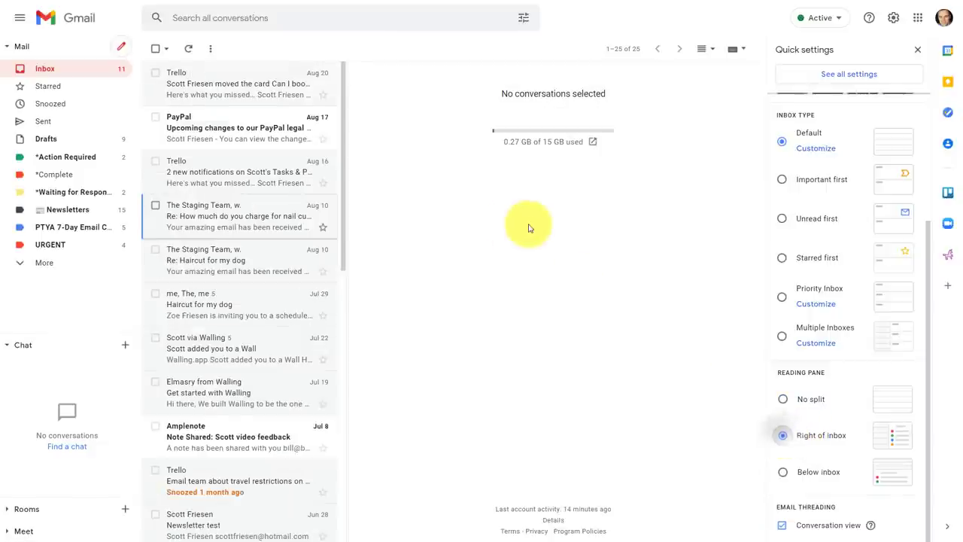
# - Preview the Trello, dog-haircut and nail-cutting emails in the side reading pane
pyautogui.click(214, 178)
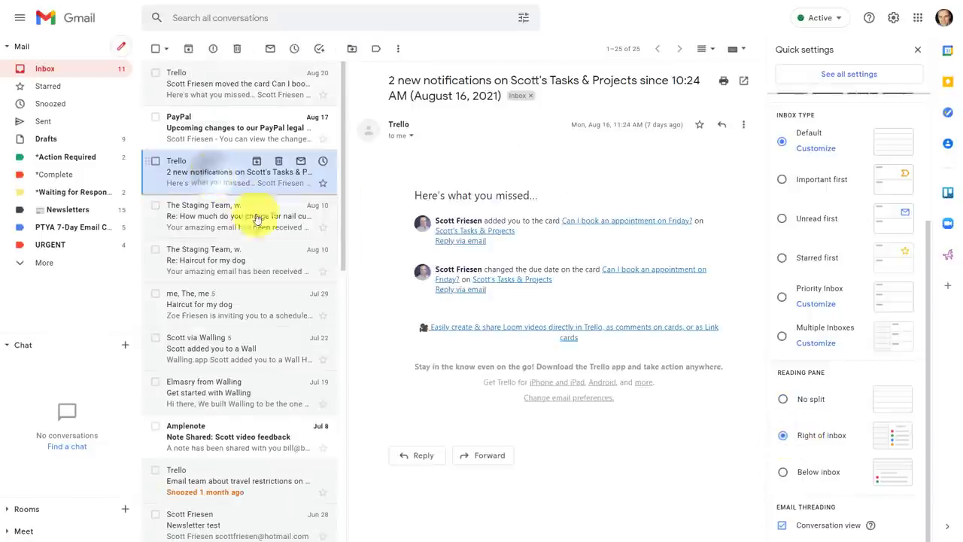
pyautogui.click(215, 260)
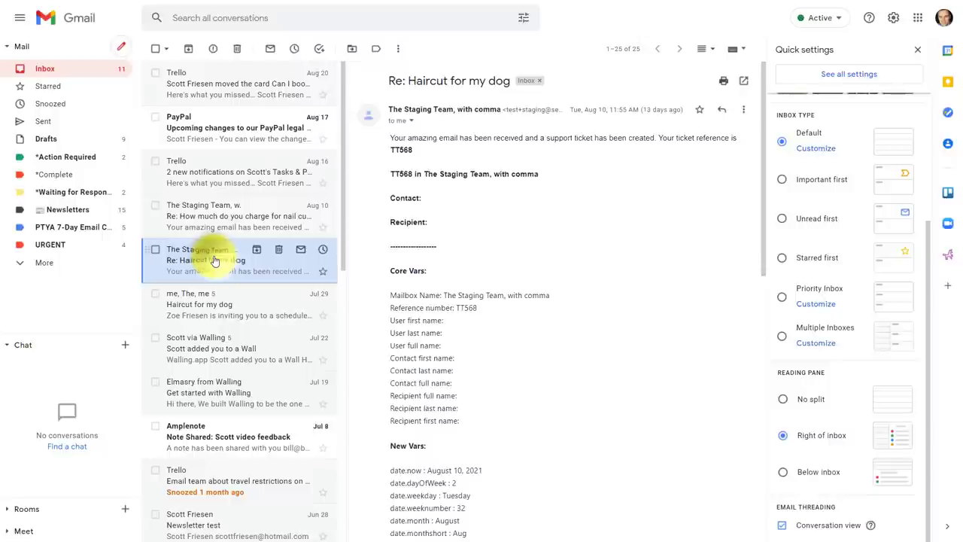
pyautogui.scroll(-4, 232, 307)
pyautogui.scroll(-4, 236, 310)
pyautogui.scroll(8, 238, 314)
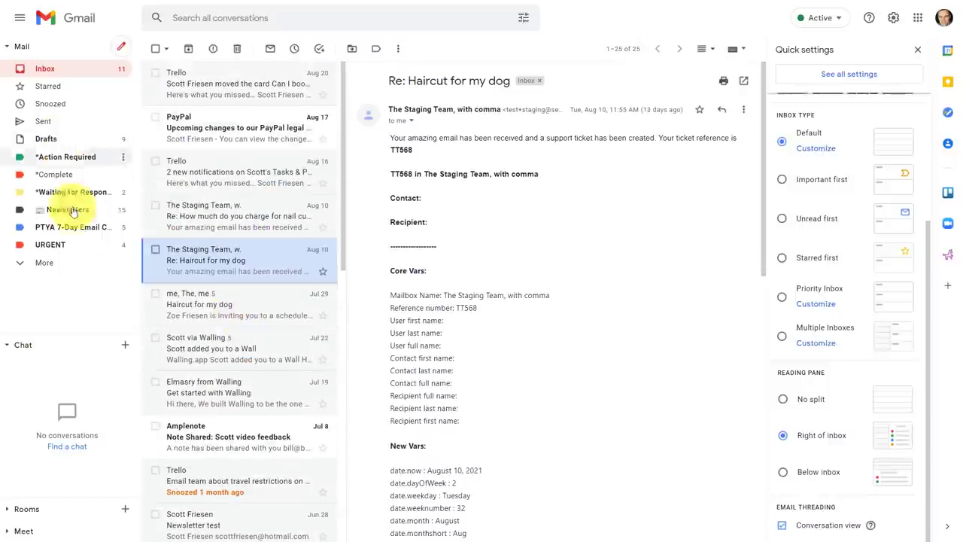
pyautogui.click(216, 221)
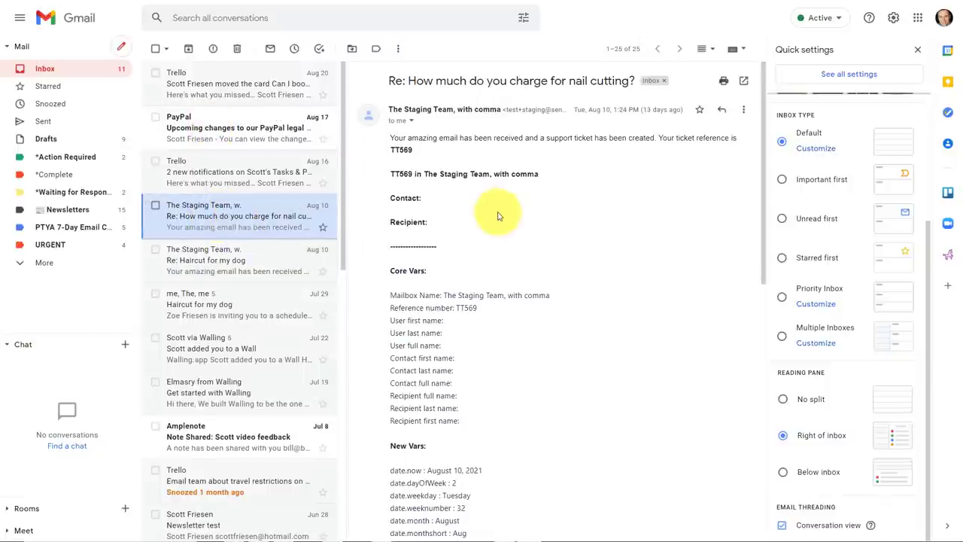
pyautogui.click(210, 171)
pyautogui.click(214, 218)
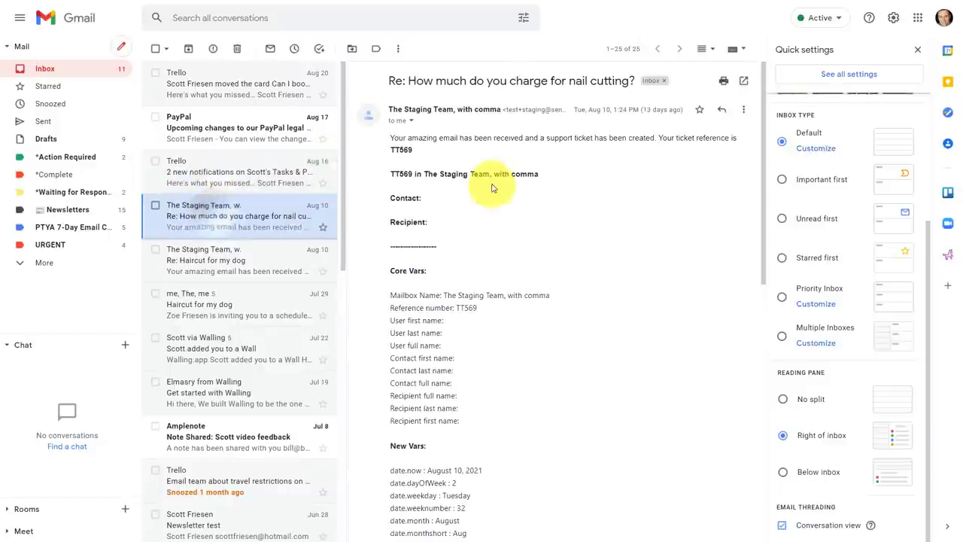
pyautogui.scroll(-15, 614, 329)
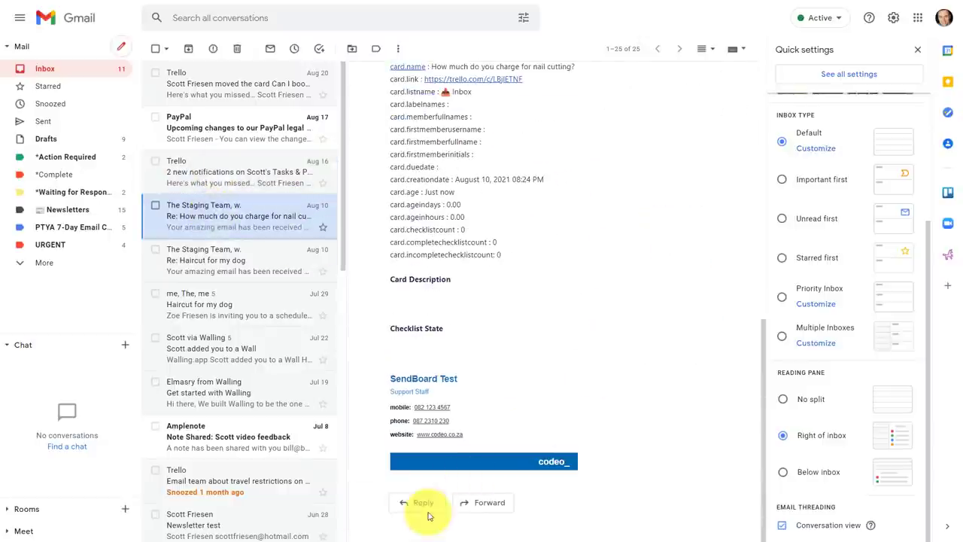
pyautogui.scroll(15, 542, 233)
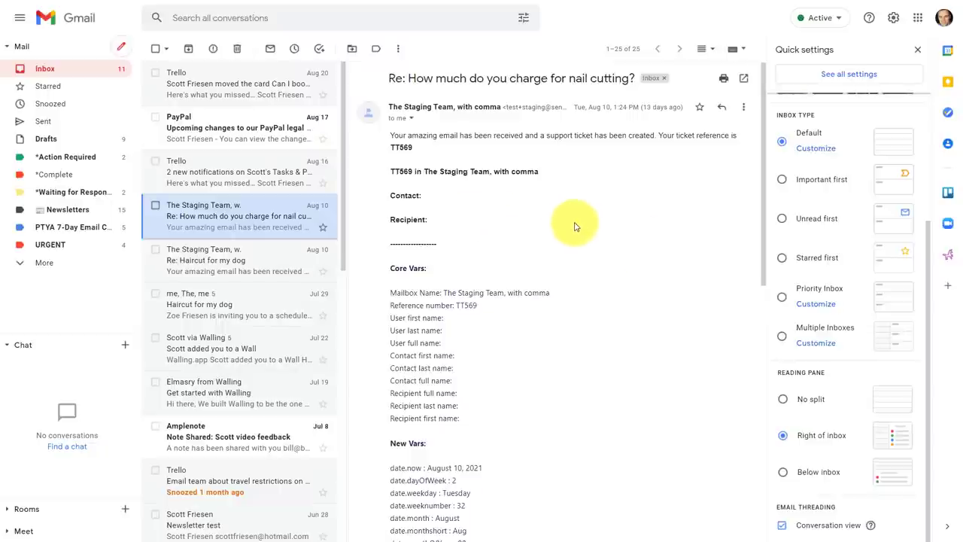
# - Move the reading pane below the inbox, preview emails, and enlarge the list above it
pyautogui.click(783, 472)
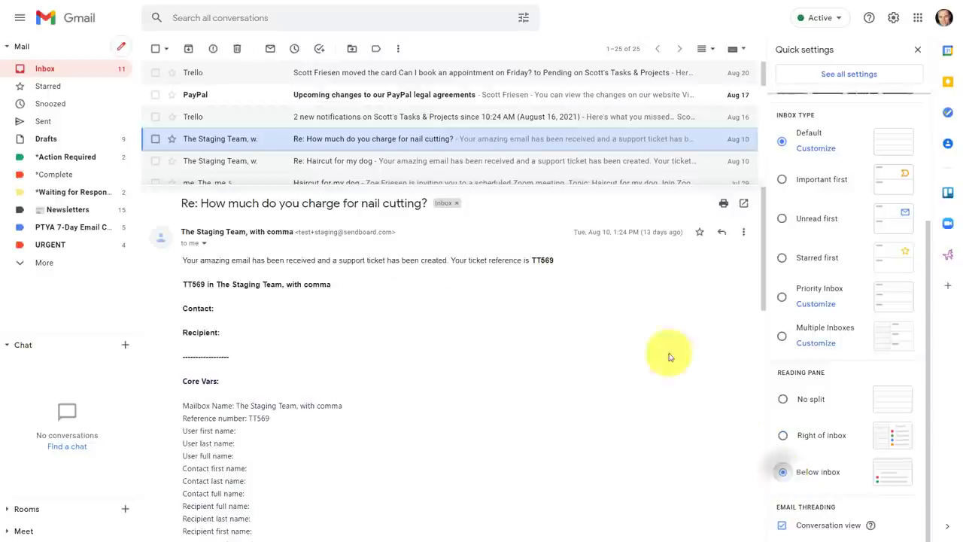
pyautogui.moveTo(451, 117)
pyautogui.click(243, 117)
pyautogui.click(236, 72)
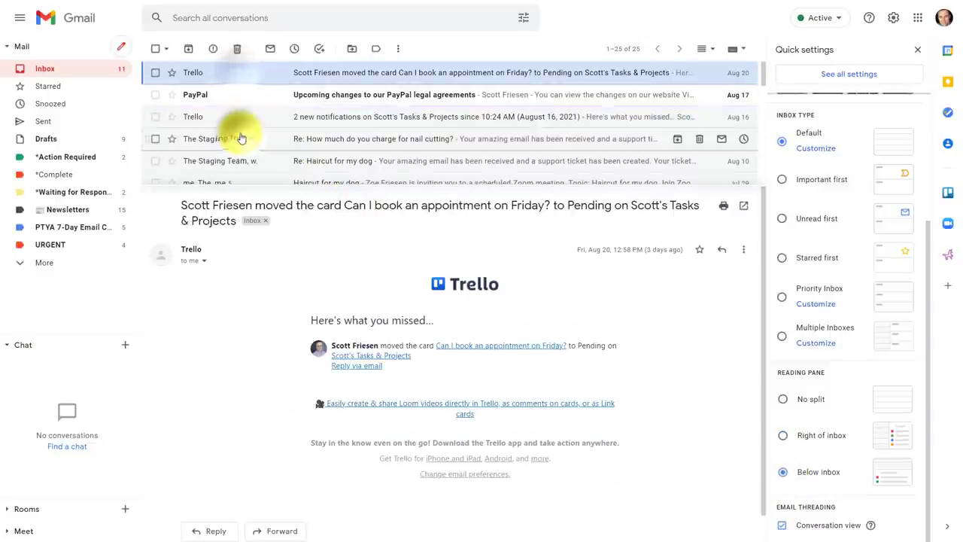
pyautogui.click(241, 139)
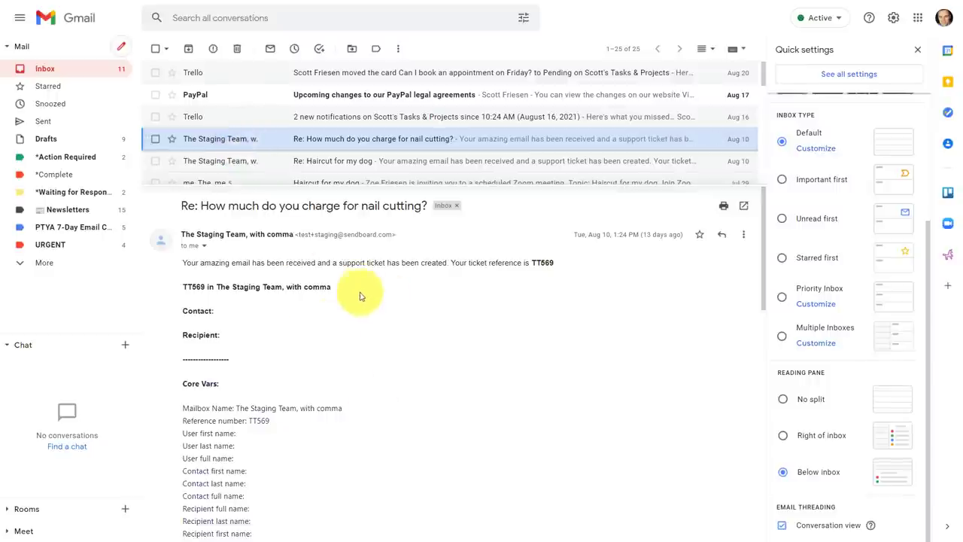
pyautogui.moveTo(325, 185)
pyautogui.mouseDown()
pyautogui.moveTo(327, 296)
pyautogui.moveTo(316, 262)
pyautogui.mouseUp()
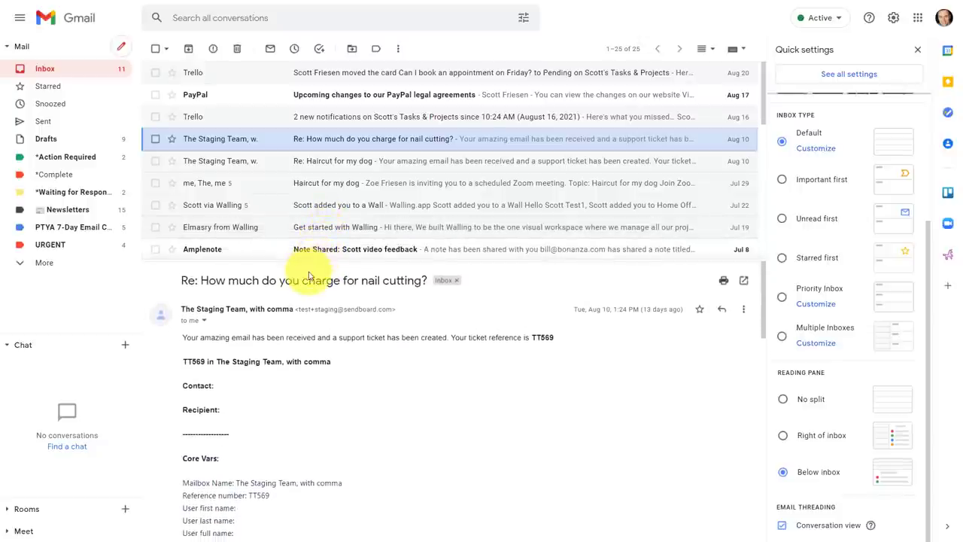
pyautogui.click(253, 204)
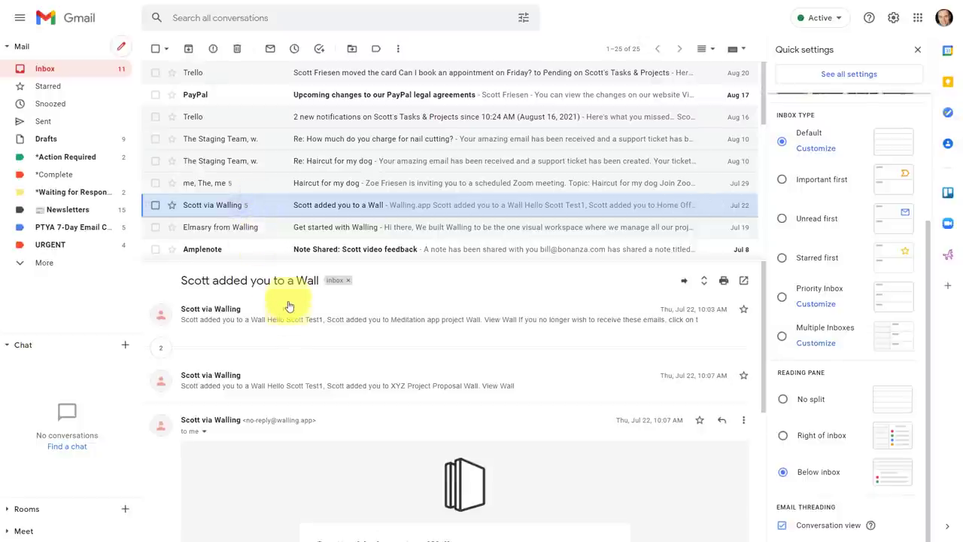
pyautogui.moveTo(259, 139)
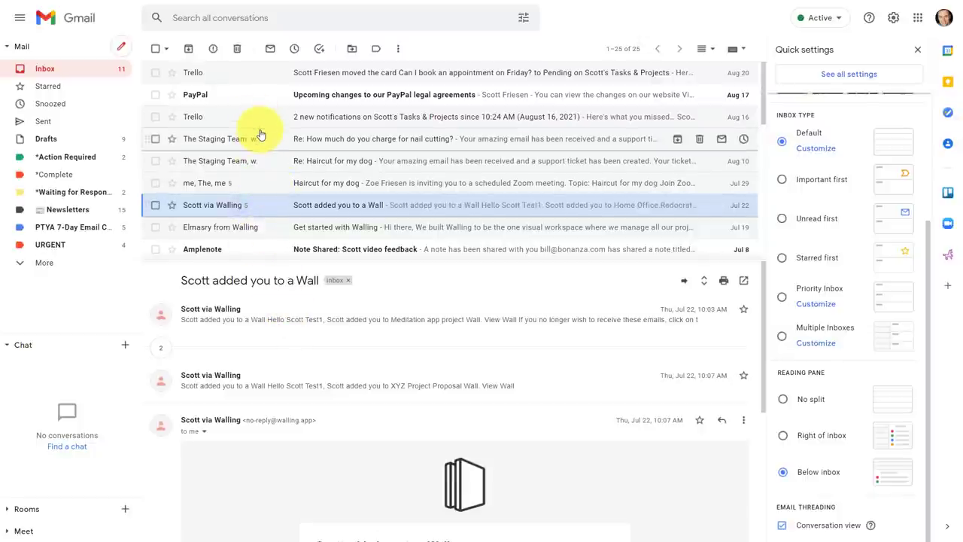
pyautogui.scroll(-2, 259, 134)
pyautogui.scroll(2, 257, 131)
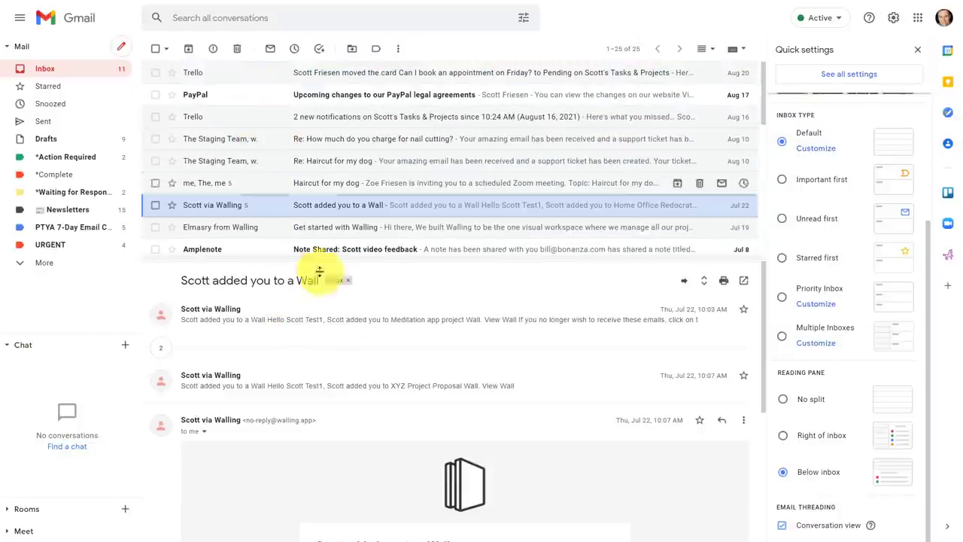
pyautogui.scroll(-3, 316, 384)
pyautogui.scroll(3, 310, 376)
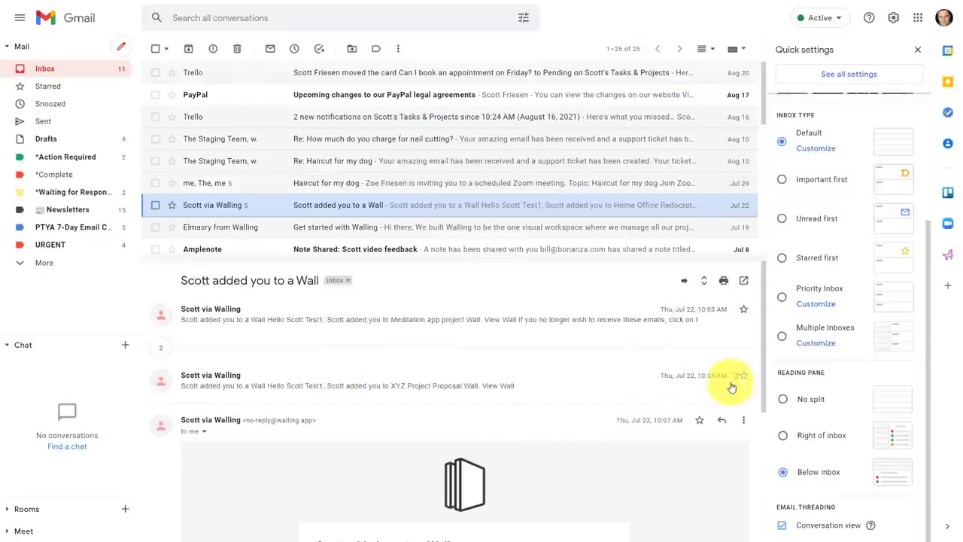
pyautogui.click(783, 403)
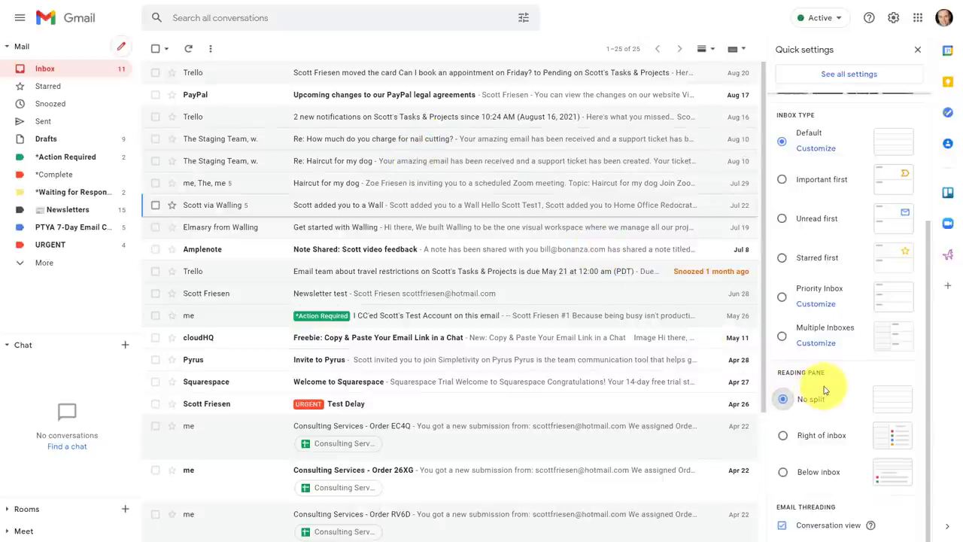
pyautogui.press('Escape')
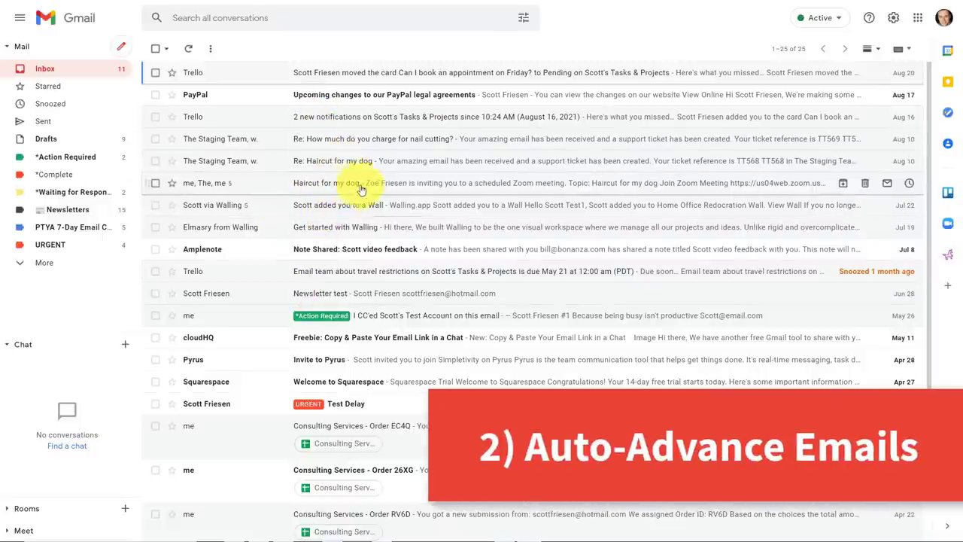
# - Open Gmail's Advanced settings from Quick settings to view the auto-advance option
pyautogui.click(893, 23)
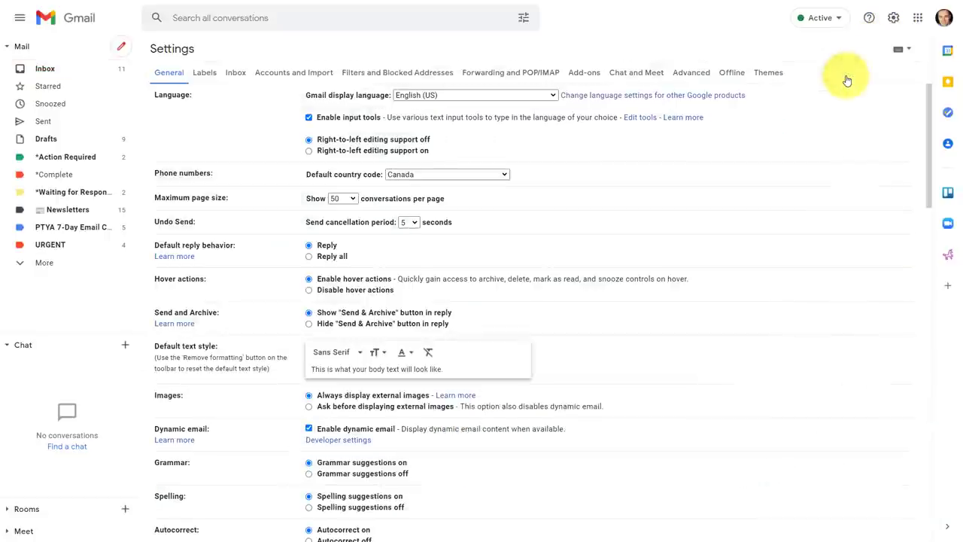
pyautogui.click(690, 73)
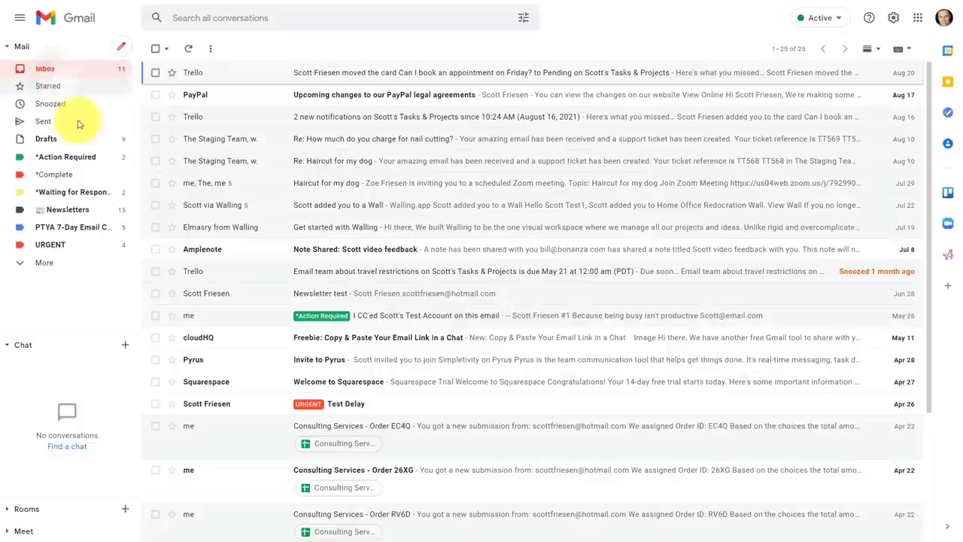
# - Delete the PayPal legal-agreements email, then reopen the Advanced settings page
pyautogui.click(248, 98)
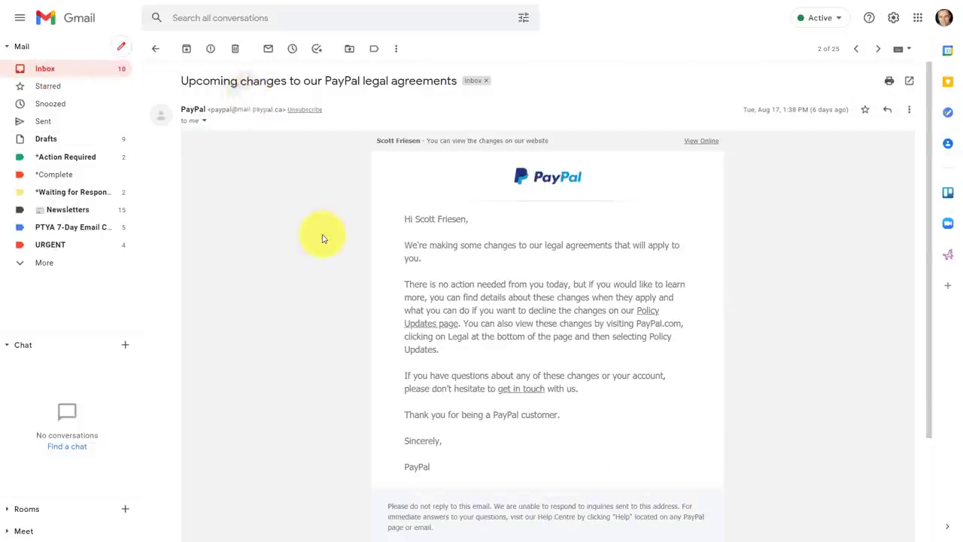
pyautogui.click(235, 49)
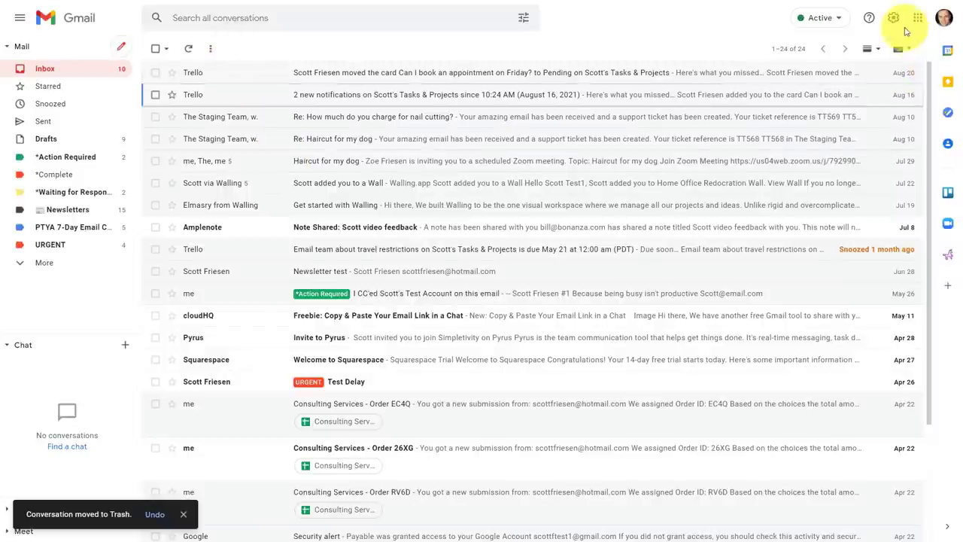
pyautogui.click(894, 19)
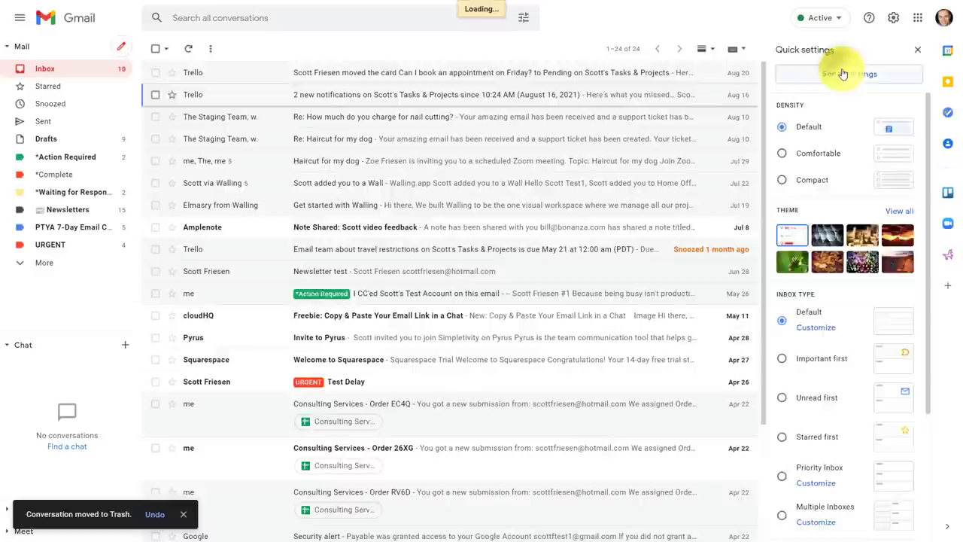
pyautogui.click(690, 73)
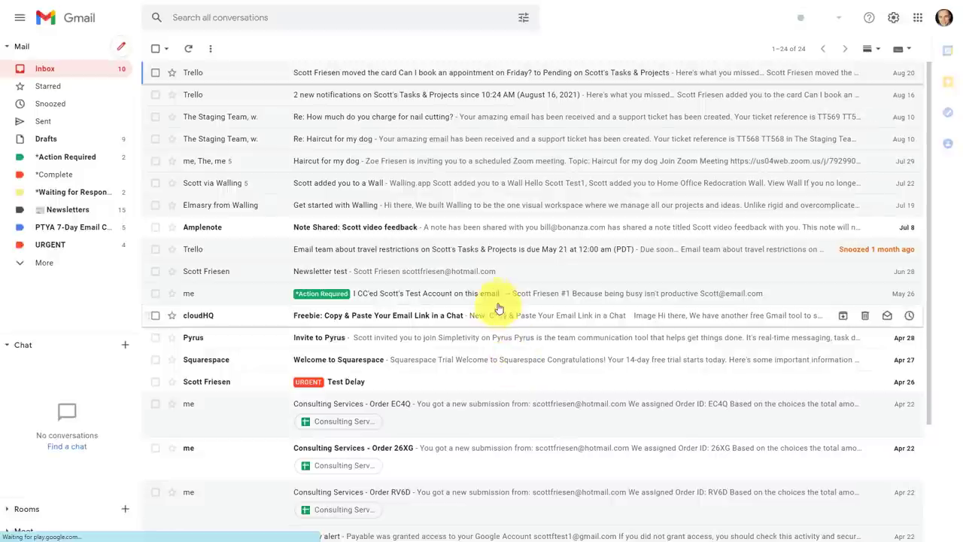
# - Trash the newest Trello email, archive the next one, and return to the 22-conversation inbox
pyautogui.click(252, 75)
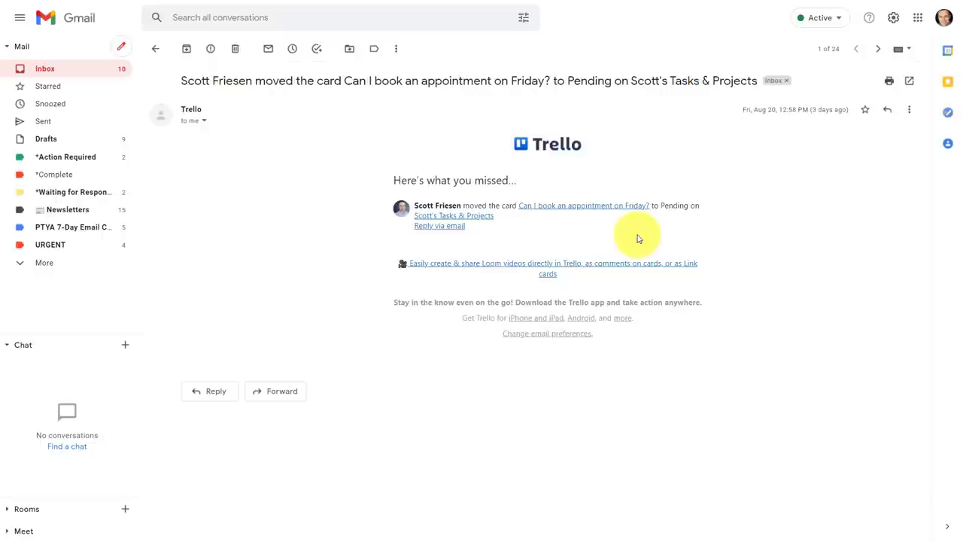
pyautogui.click(235, 49)
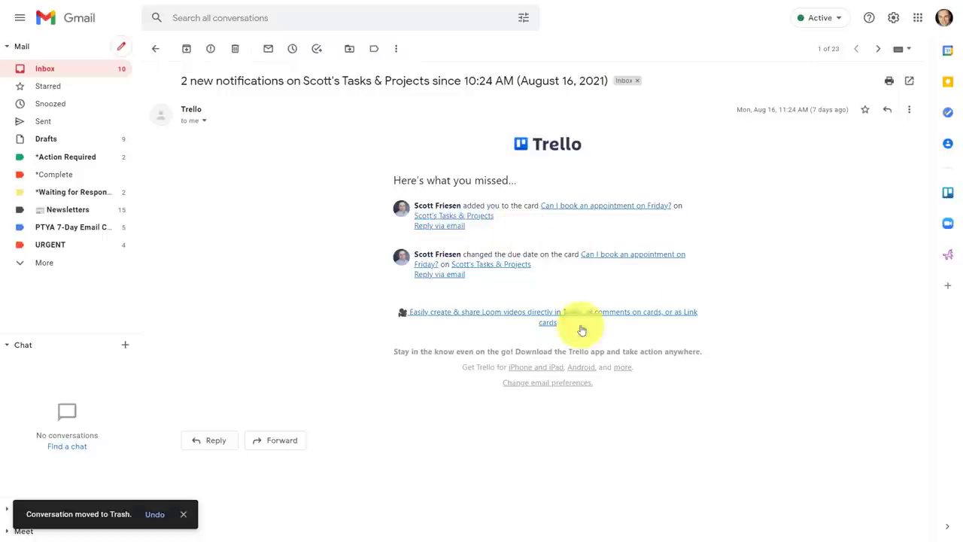
pyautogui.click(187, 48)
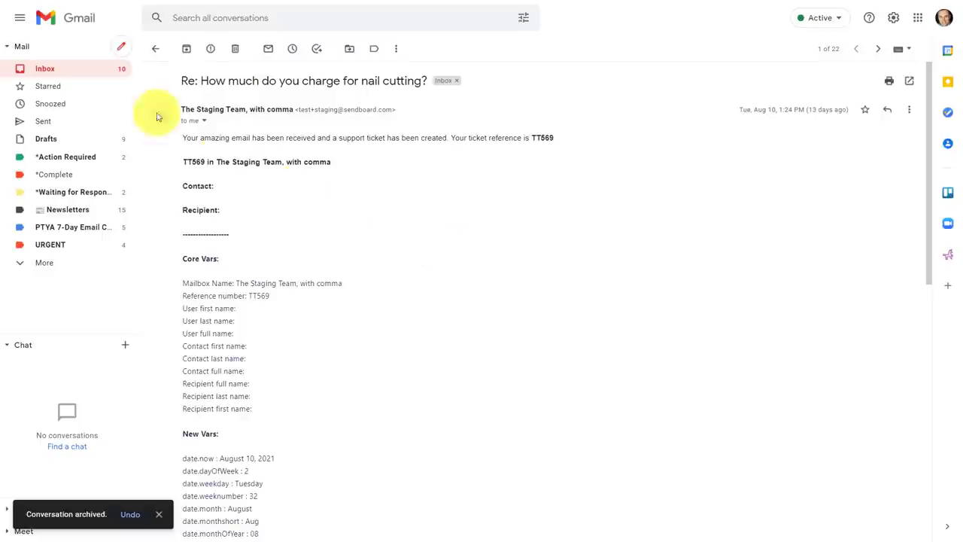
pyautogui.click(65, 74)
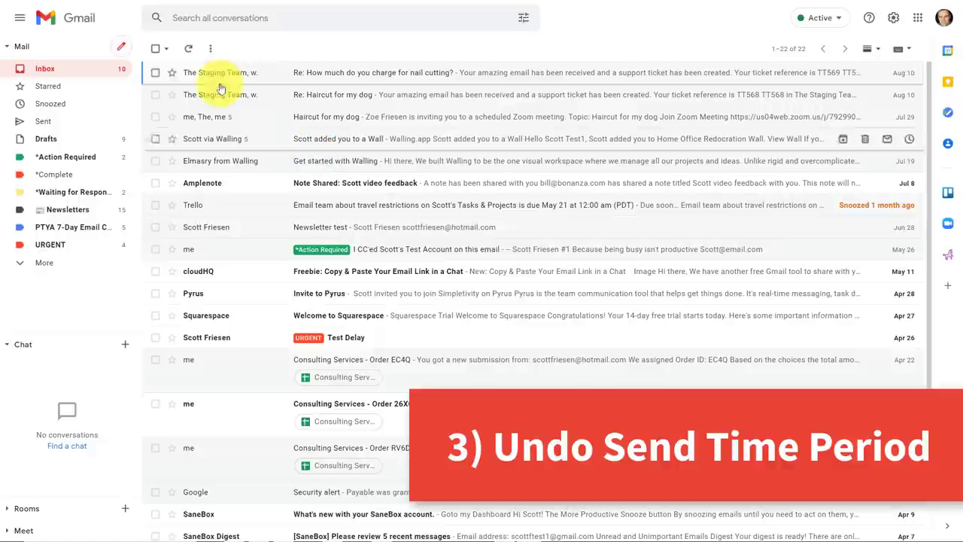
# - Send a signature-only, subject-less test email to scott, then go back to the inbox
pyautogui.click(123, 46)
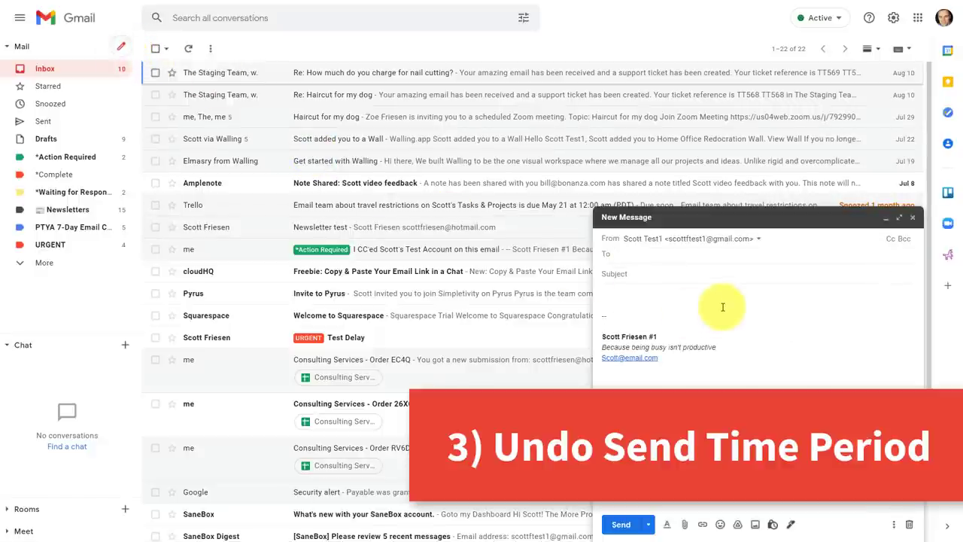
pyautogui.write('scott')
pyautogui.press('Return')
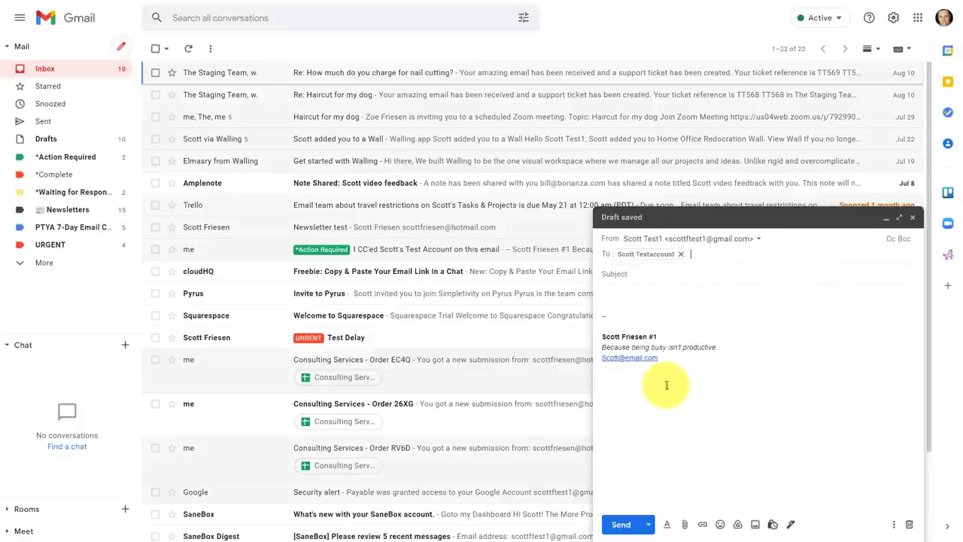
pyautogui.click(623, 524)
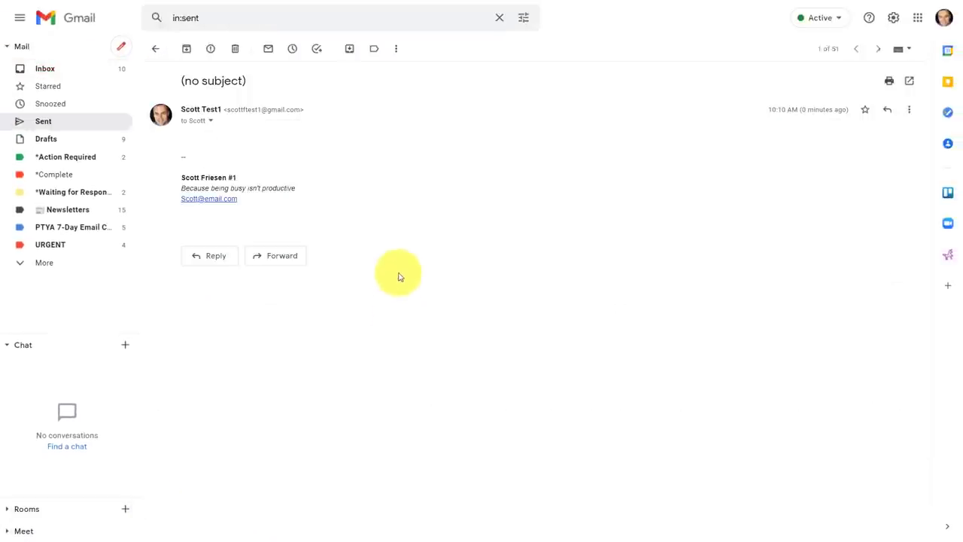
pyautogui.click(396, 49)
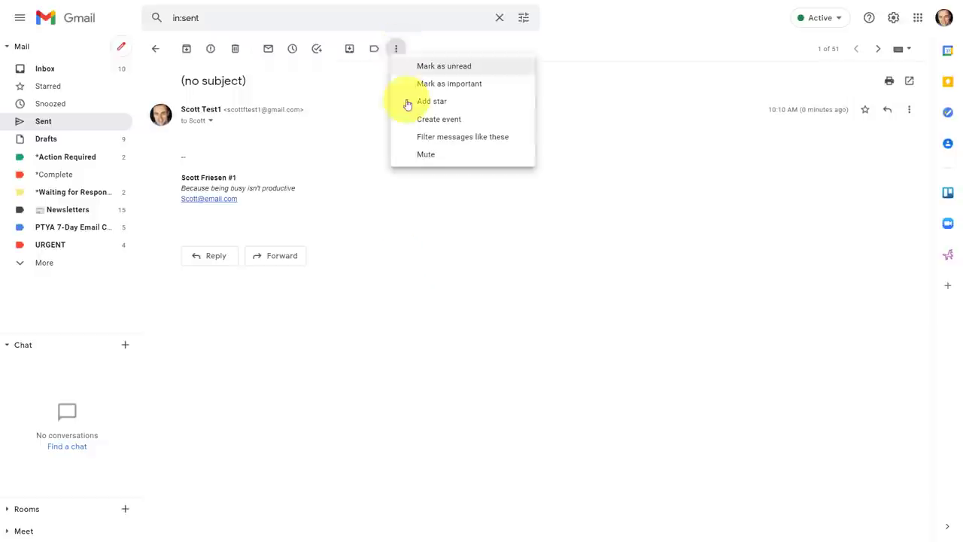
pyautogui.click(413, 225)
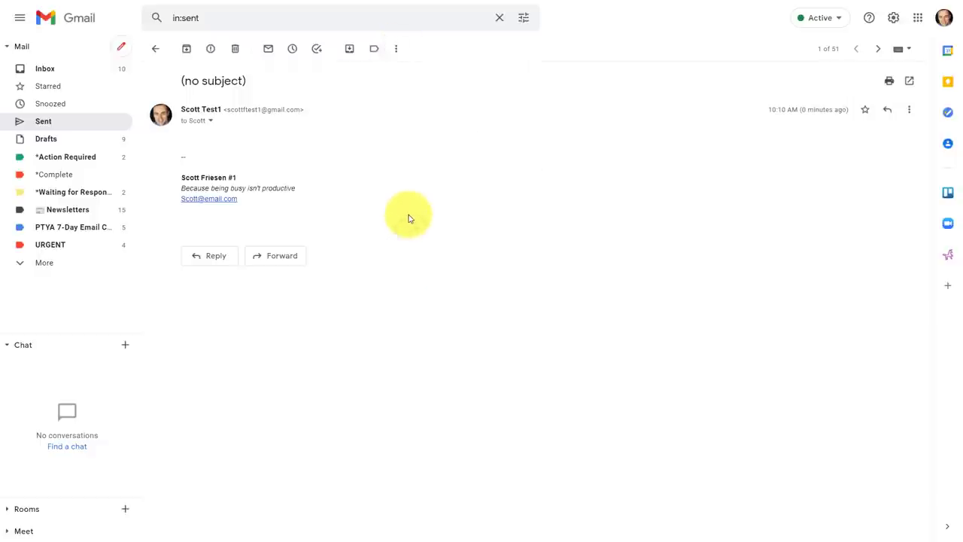
pyautogui.click(71, 72)
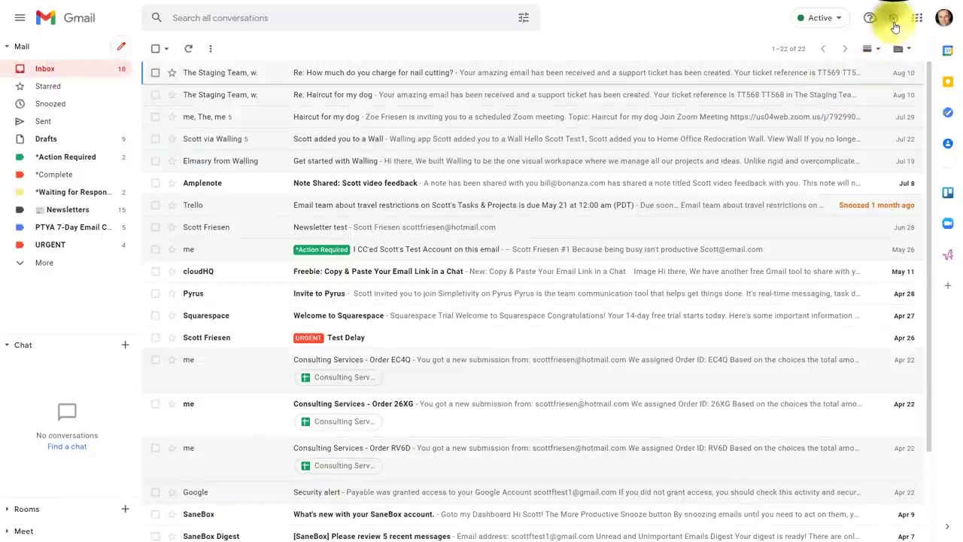
# - Set the General settings Send cancellation period to 30 seconds and scroll down to save
pyautogui.click(893, 18)
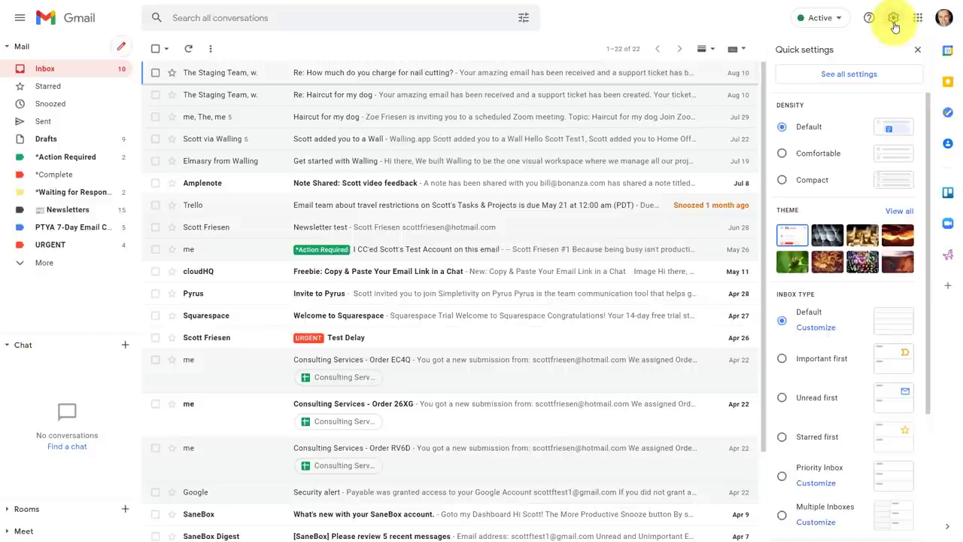
pyautogui.click(846, 76)
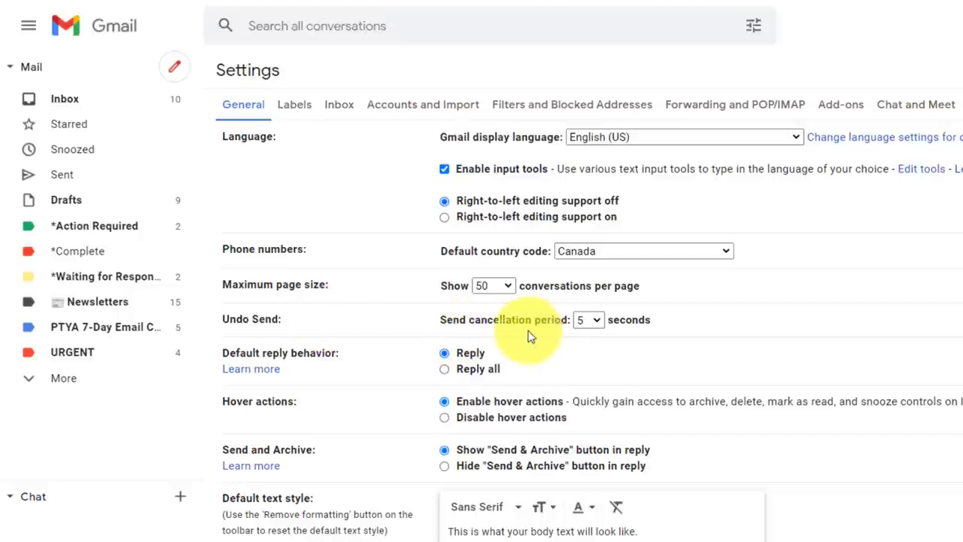
pyautogui.click(598, 322)
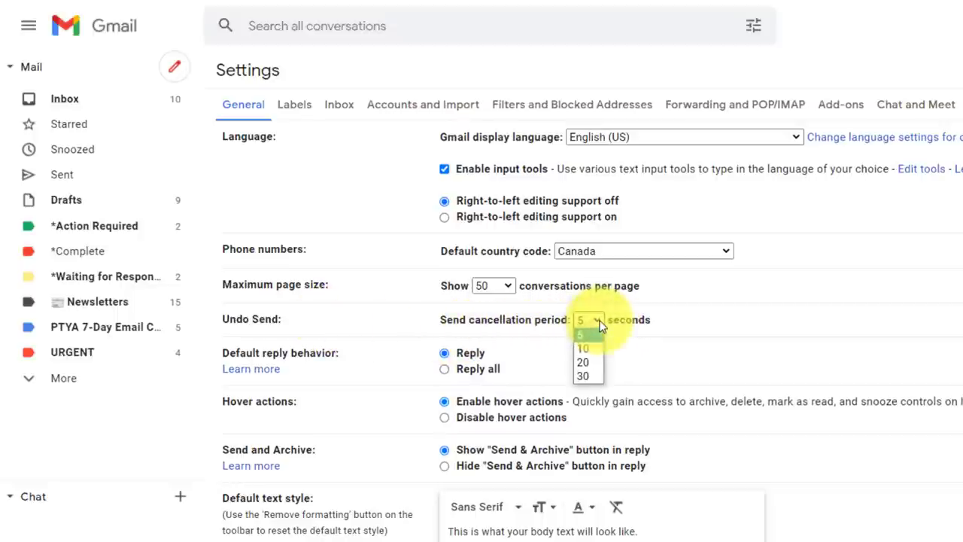
pyautogui.click(589, 376)
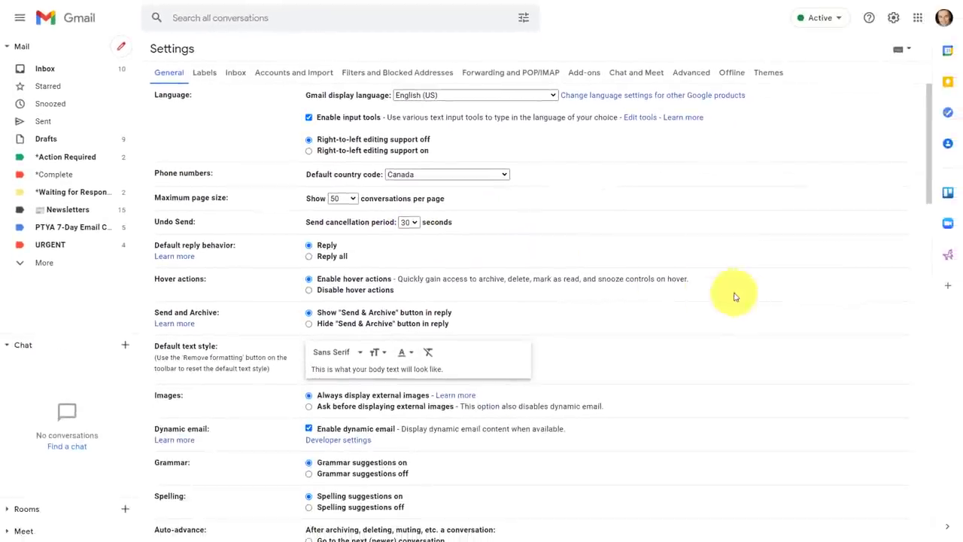
pyautogui.scroll(-5, 741, 298)
pyautogui.scroll(-3, 741, 298)
pyautogui.scroll(-8, 734, 297)
pyautogui.scroll(-2, 741, 297)
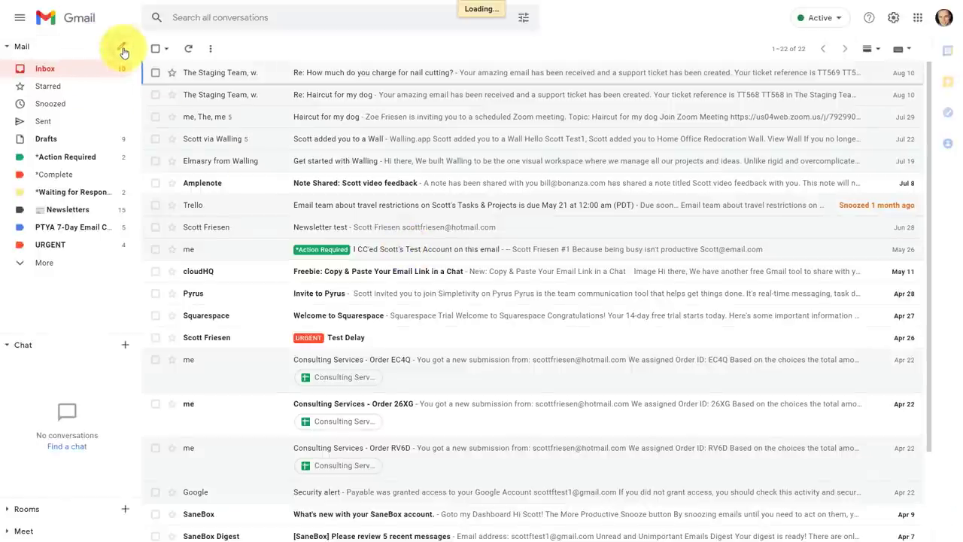
# - Send a test message to the suggested 'sc' recipient, undo the send, and discard the draft
pyautogui.click(122, 50)
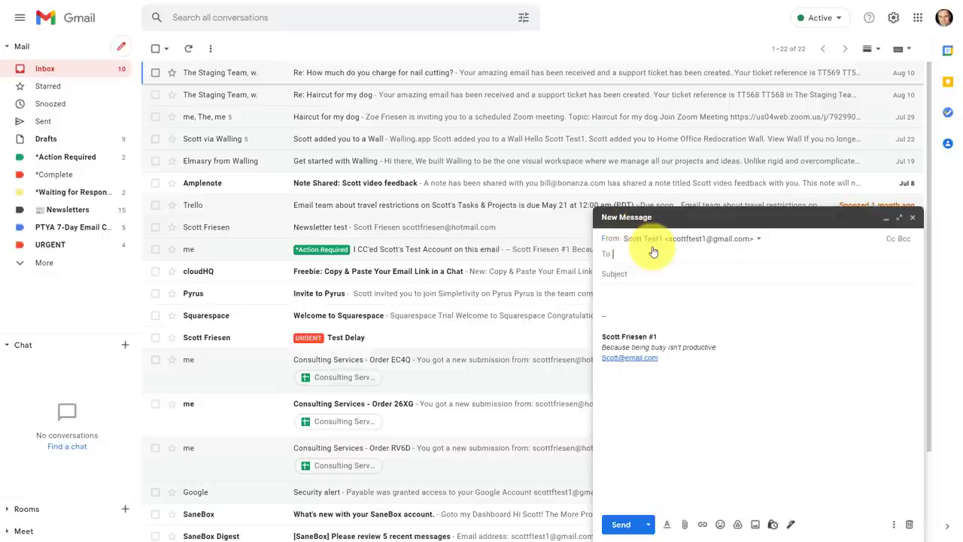
pyautogui.write('sc')
pyautogui.press('Return')
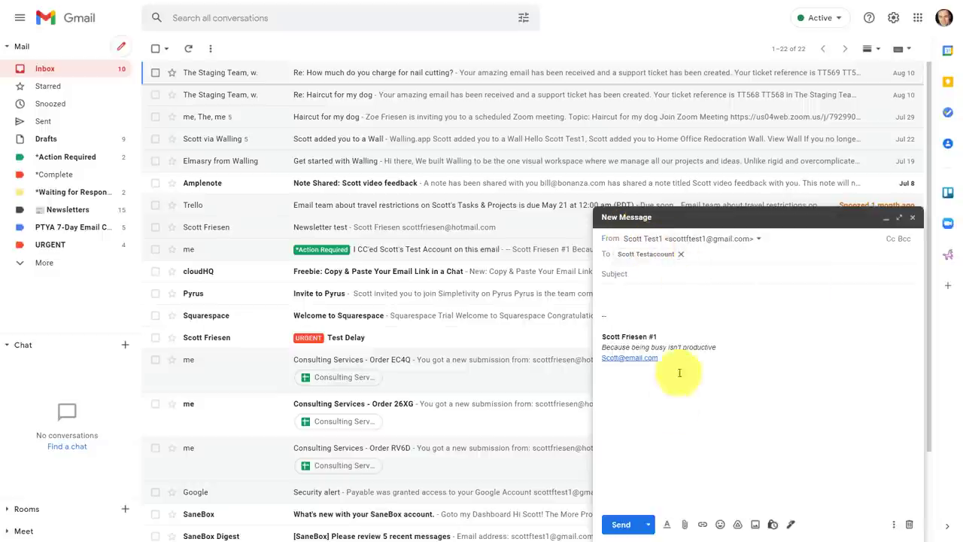
pyautogui.click(621, 525)
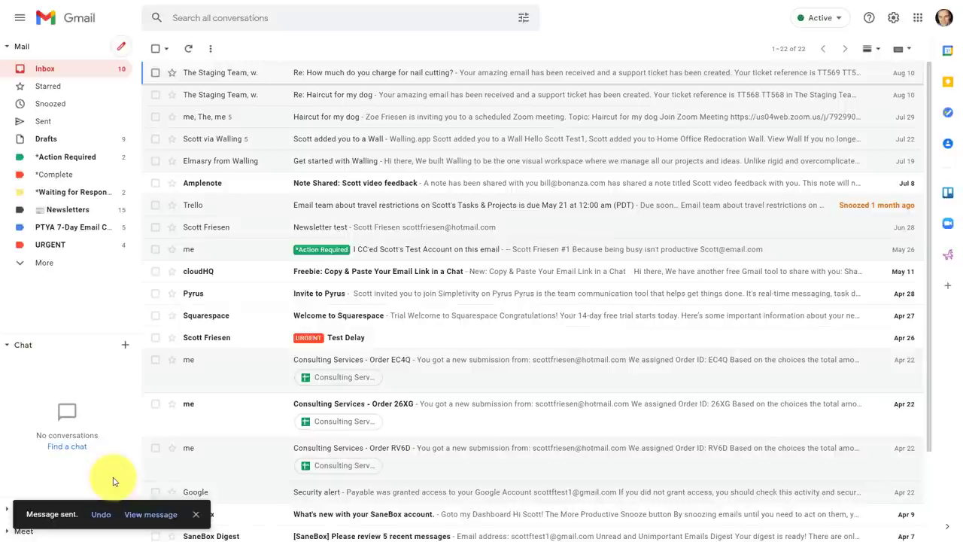
pyautogui.click(101, 515)
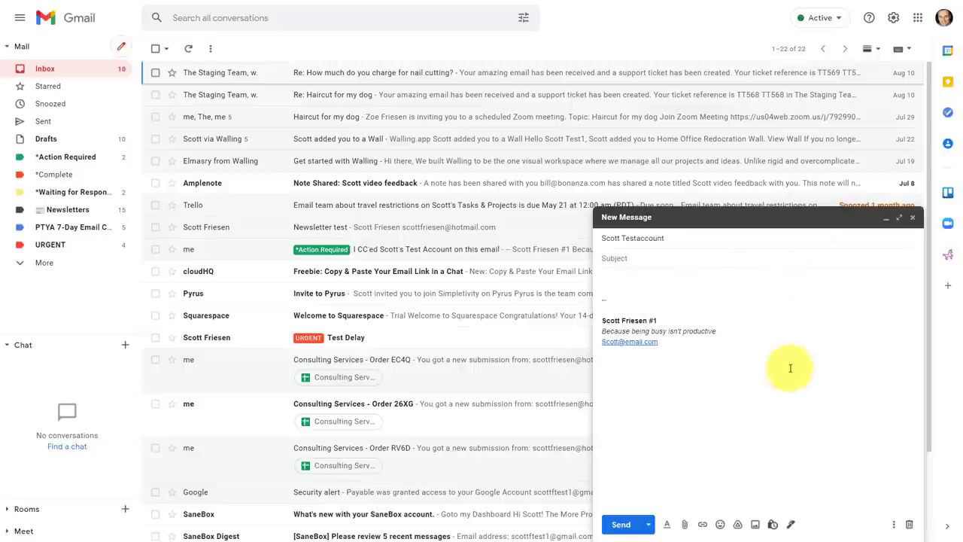
pyautogui.click(909, 524)
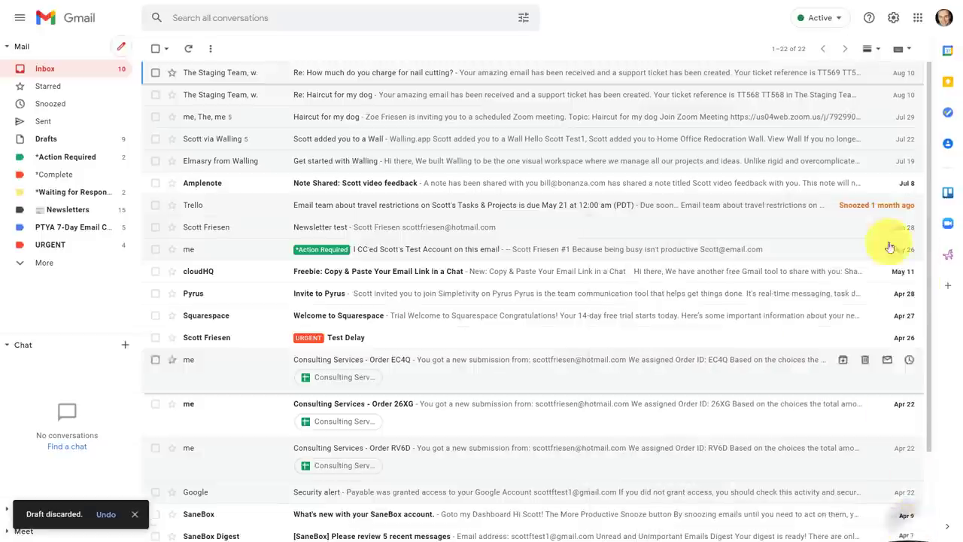
# - Open See all settings and scroll down through the General tab
pyautogui.click(894, 17)
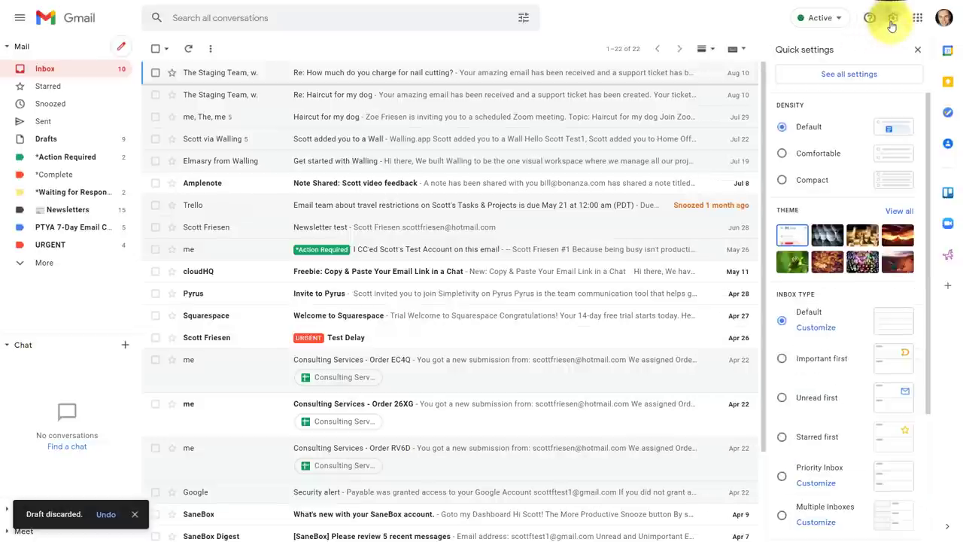
pyautogui.click(842, 81)
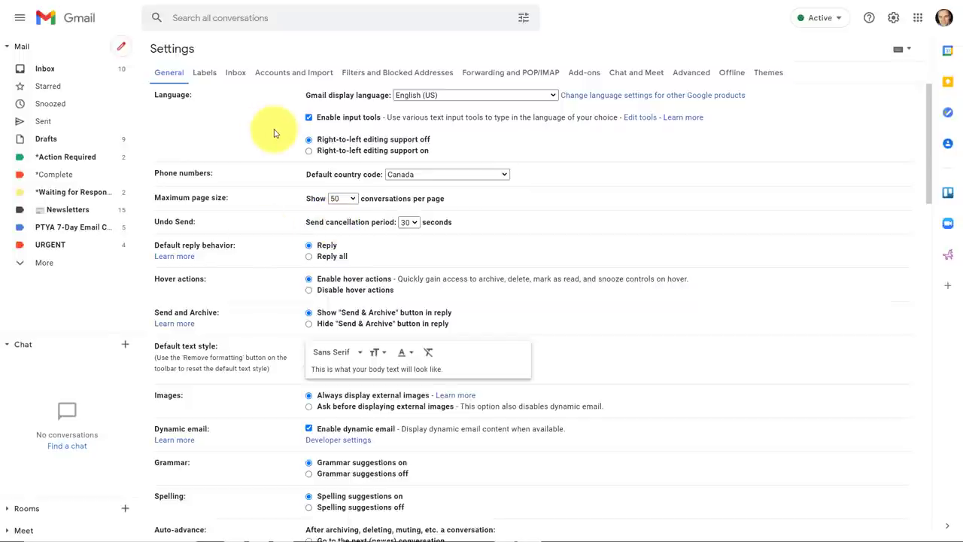
pyautogui.scroll(-2, 274, 133)
pyautogui.scroll(-3, 274, 134)
pyautogui.scroll(-1, 274, 134)
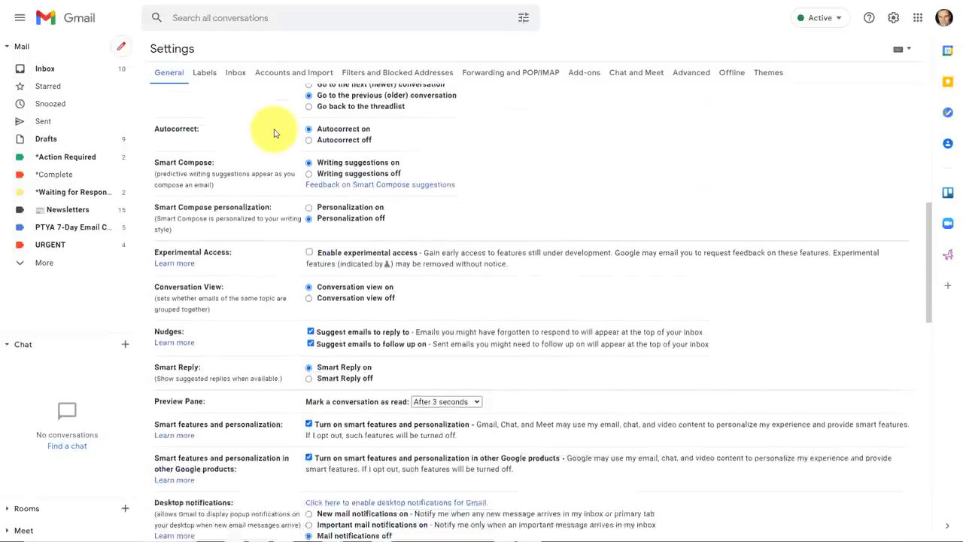
# - Scroll further down the General settings, leaving both nudge suggestions on
pyautogui.scroll(-1, 274, 133)
pyautogui.scroll(-1, 274, 133)
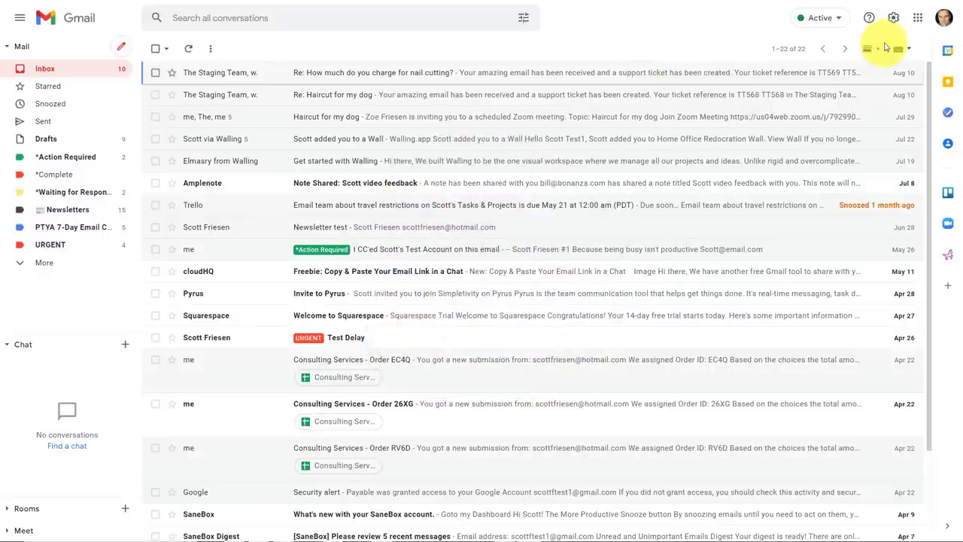
# - Enable offline mail in the Offline settings and check the days-of-email dropdown (30 days)
pyautogui.click(894, 19)
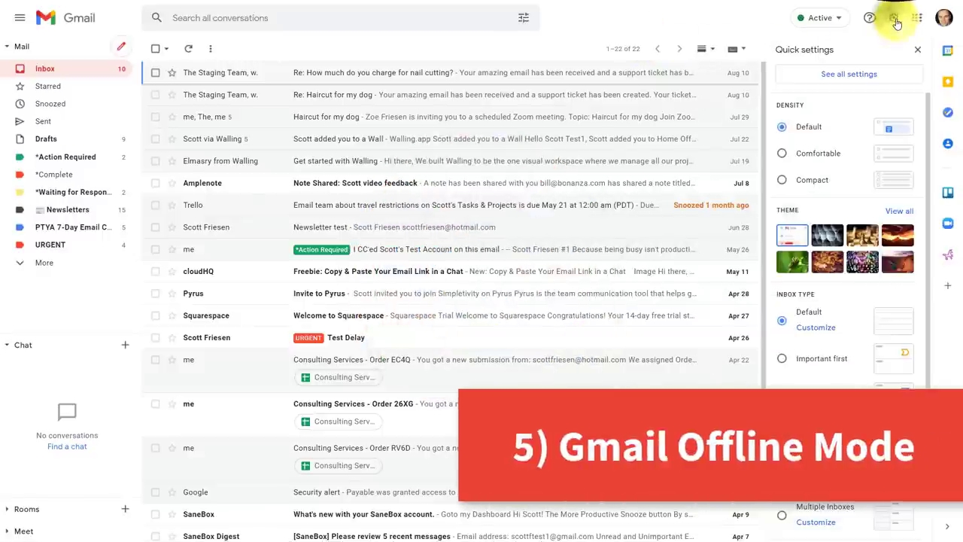
pyautogui.click(848, 74)
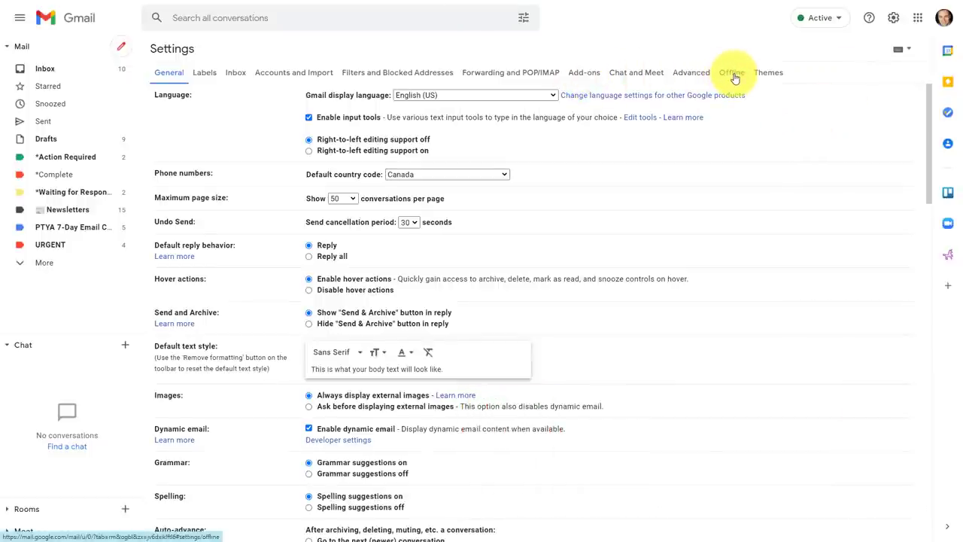
pyautogui.click(732, 73)
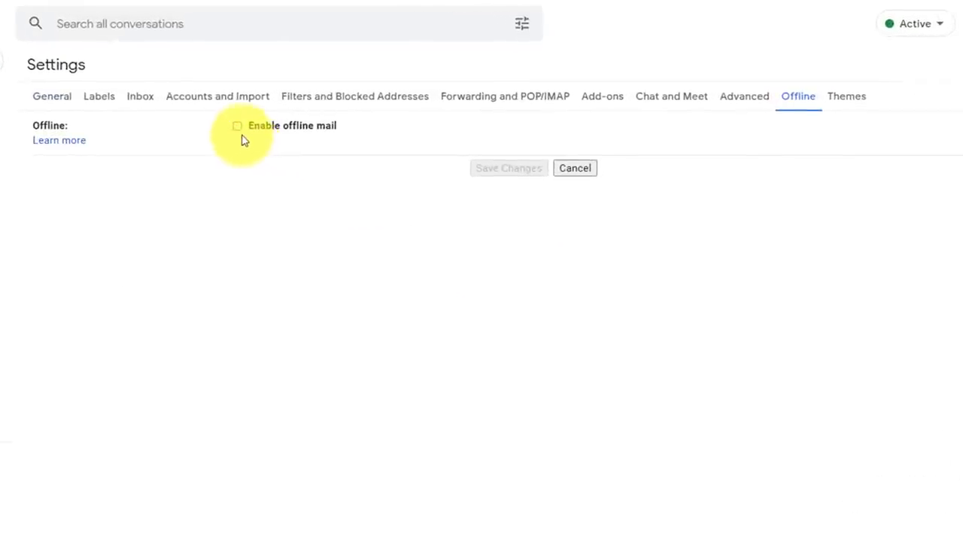
pyautogui.click(237, 128)
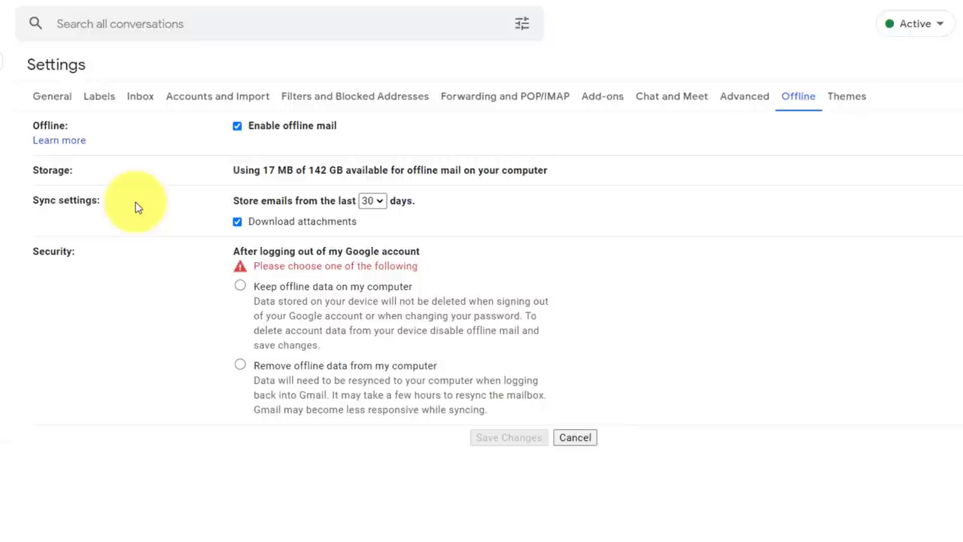
pyautogui.click(237, 221)
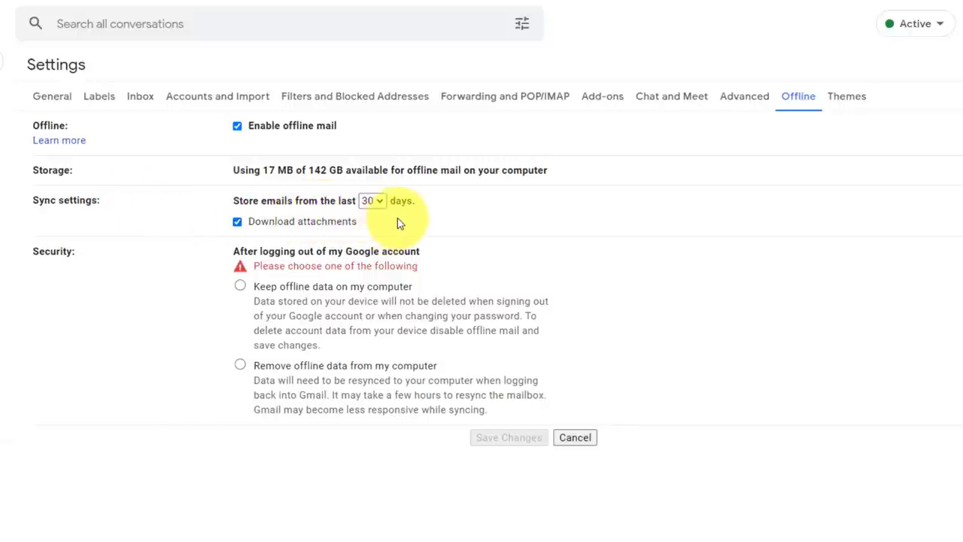
pyautogui.click(382, 201)
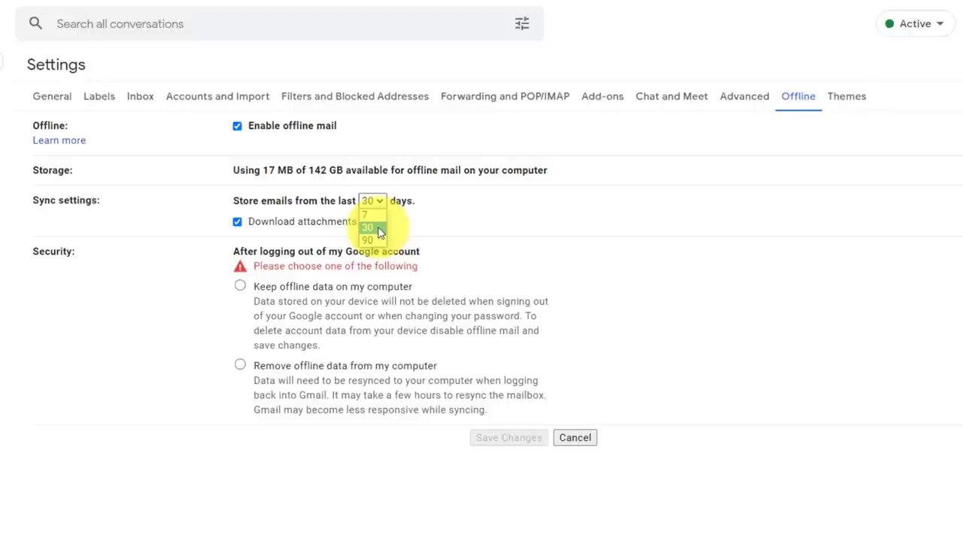
pyautogui.click(379, 228)
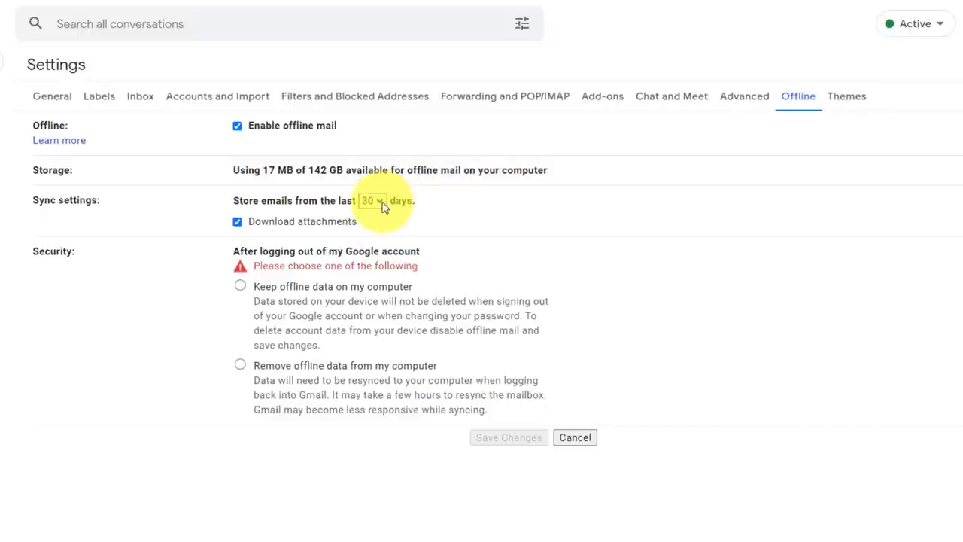
pyautogui.click(383, 206)
pyautogui.click(442, 206)
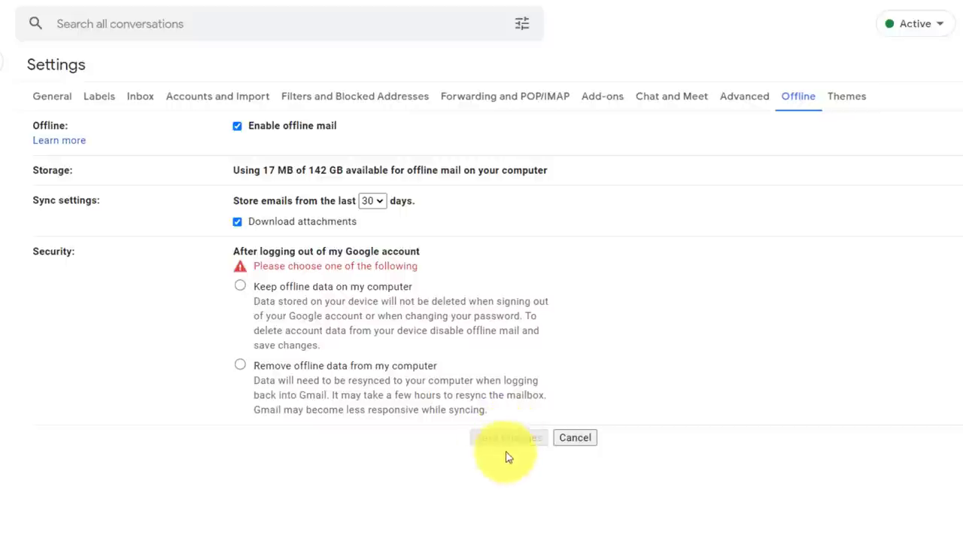
# - Enter 'mail.goo' in the Search all conversations box
pyautogui.click(92, 24)
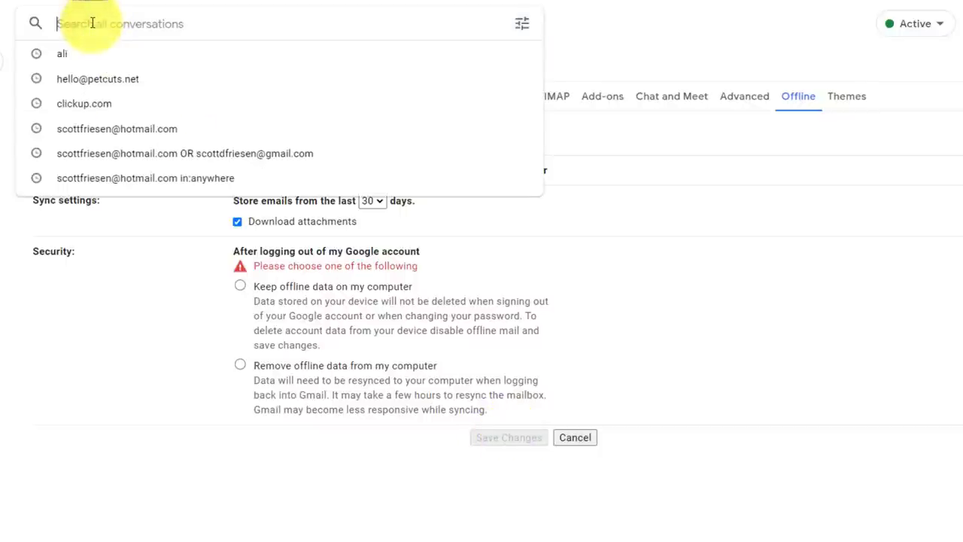
pyautogui.write('mail.')
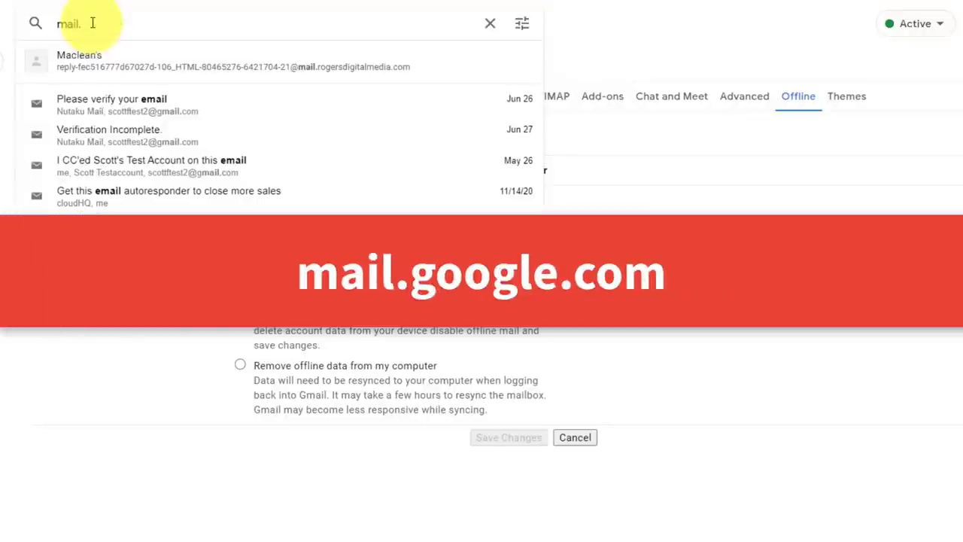
pyautogui.write('goo')
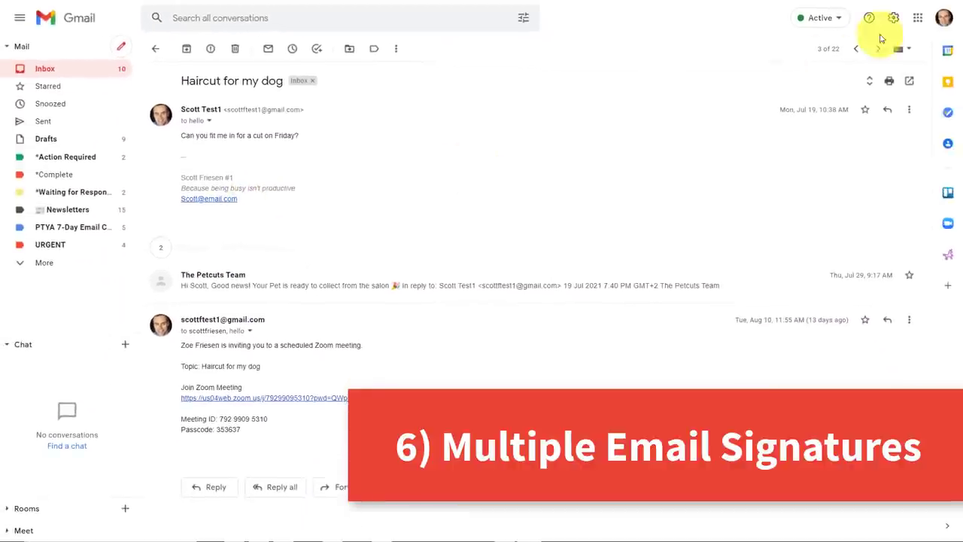
# - Go to See all settings from the gear menu on the open Haircut for my dog email
pyautogui.click(895, 20)
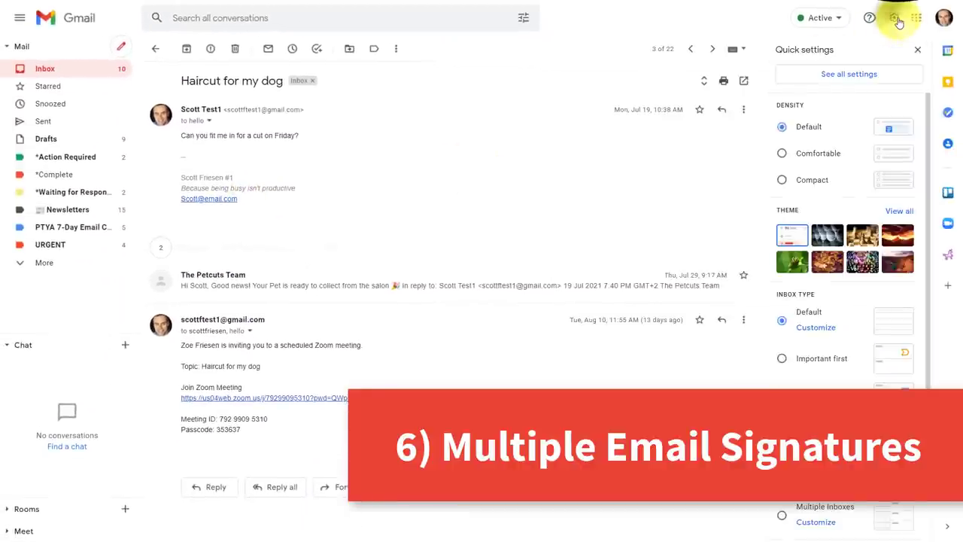
pyautogui.click(841, 75)
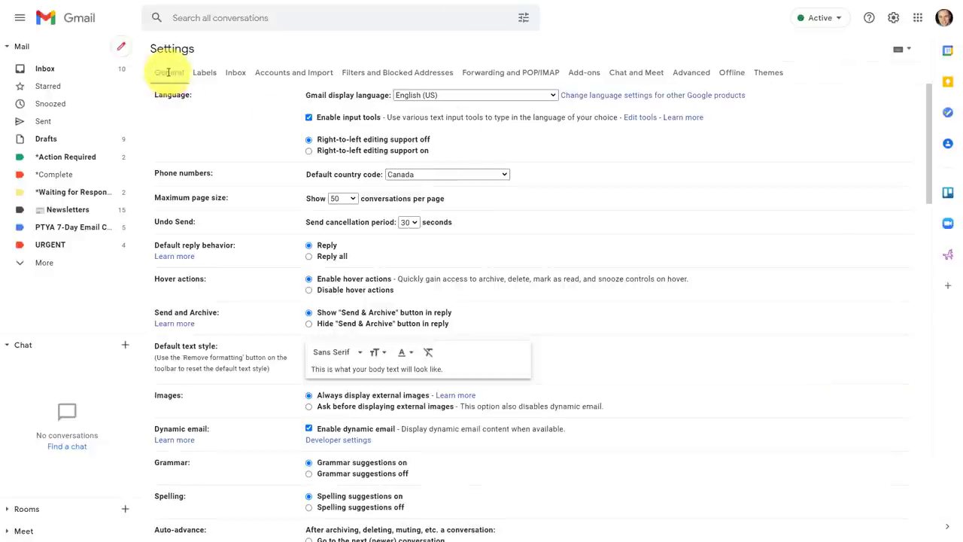
# - Scroll down to the Signature section and select the Scottftest2 signature to view its text
pyautogui.scroll(-10, 296, 179)
pyautogui.scroll(-2, 296, 179)
pyautogui.scroll(-2, 296, 180)
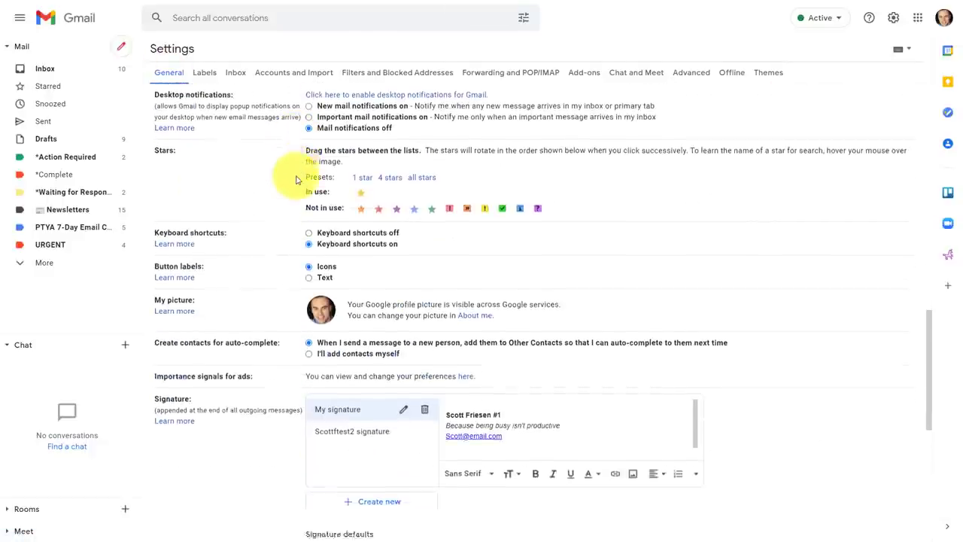
pyautogui.scroll(-3, 296, 180)
pyautogui.scroll(-1, 296, 179)
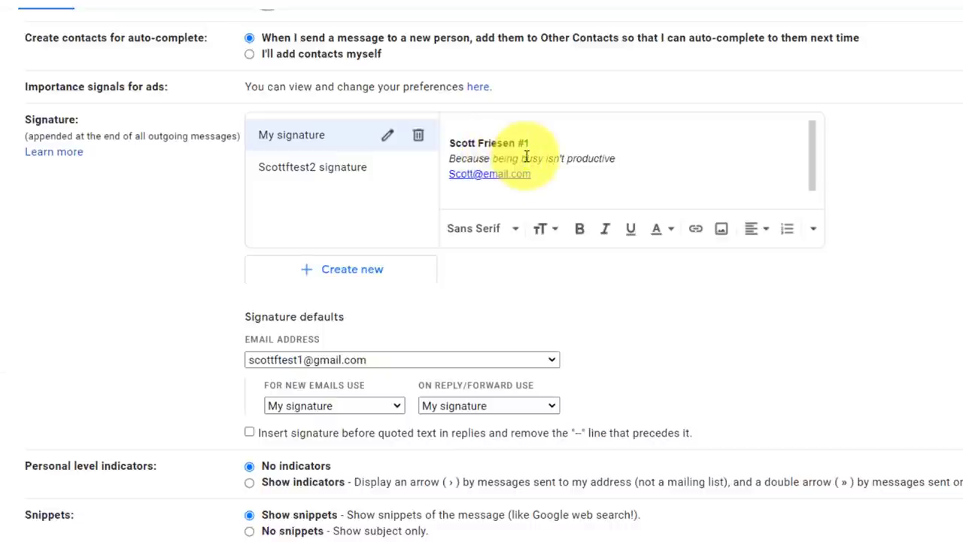
pyautogui.click(316, 174)
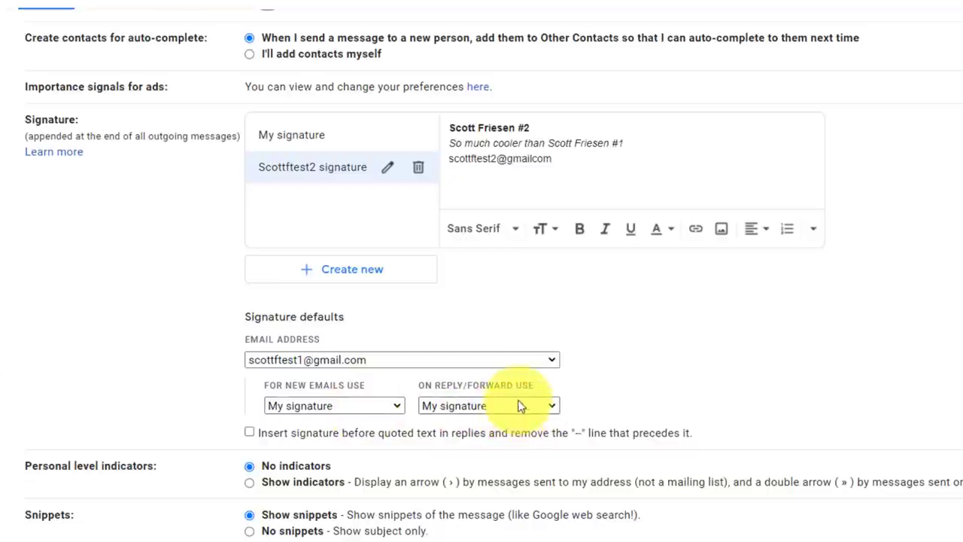
# - Create a new 'Reply email' signature and make its '- Scott F' text bold
pyautogui.click(338, 277)
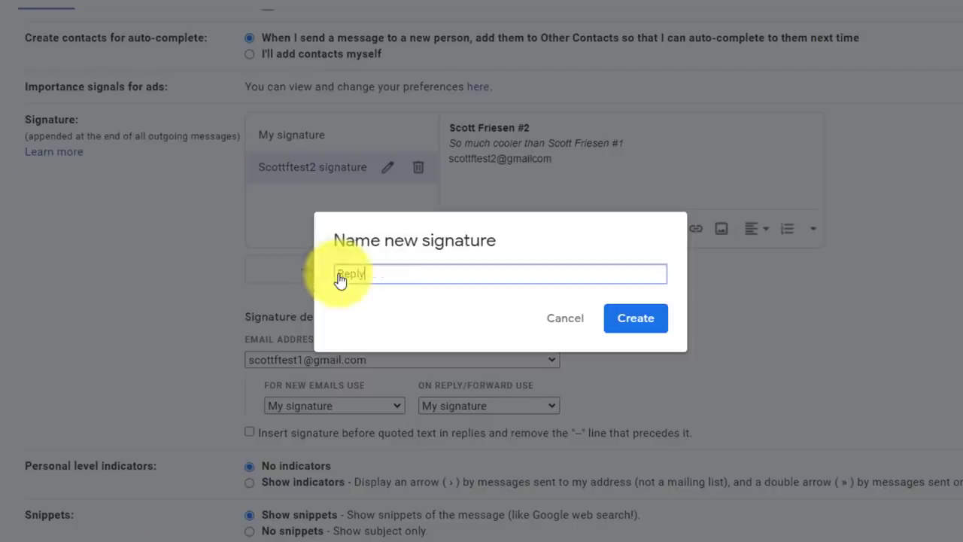
pyautogui.click(653, 320)
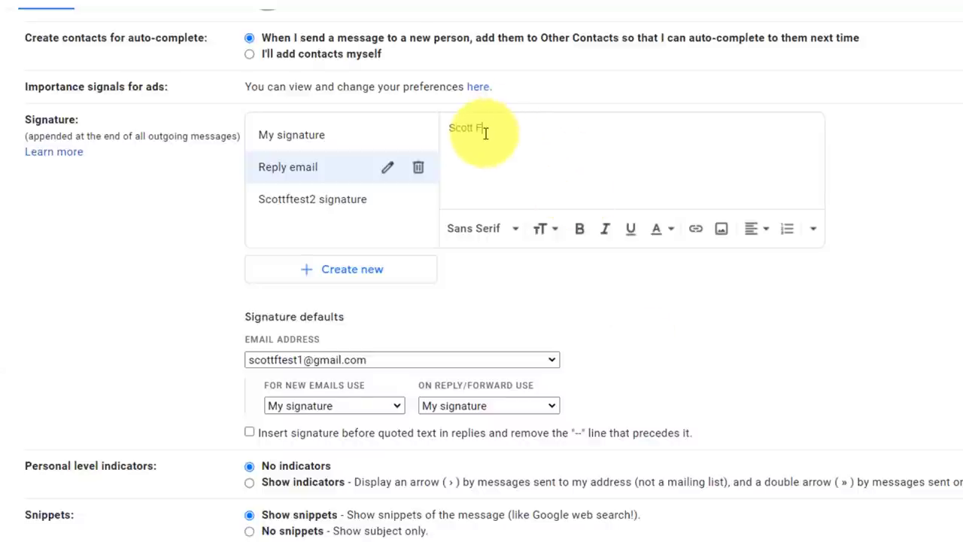
pyautogui.moveTo(495, 133); pyautogui.dragTo(434, 140)
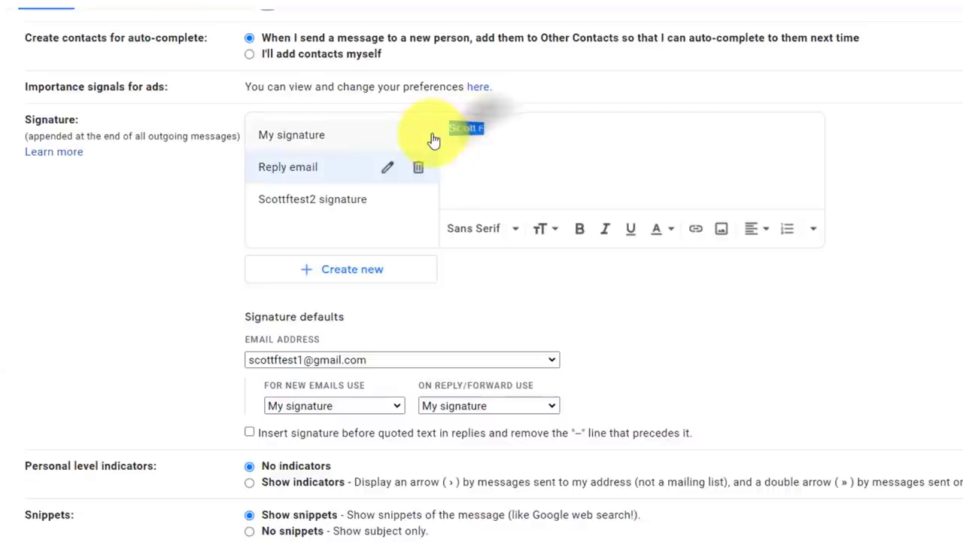
pyautogui.click(572, 227)
pyautogui.click(529, 129)
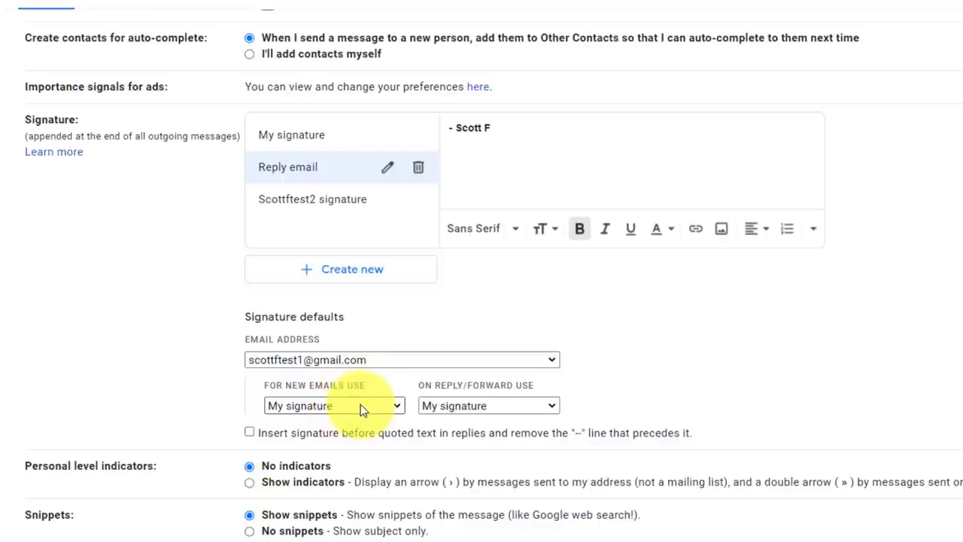
# - Set 'On reply/forward use' to the Reply email signature and save the changes
pyautogui.click(339, 142)
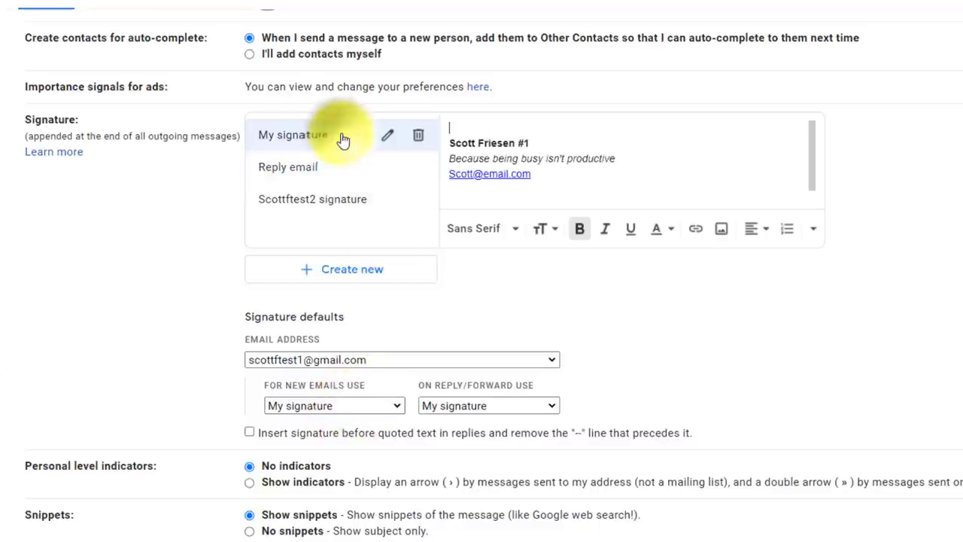
pyautogui.click(306, 173)
pyautogui.click(502, 406)
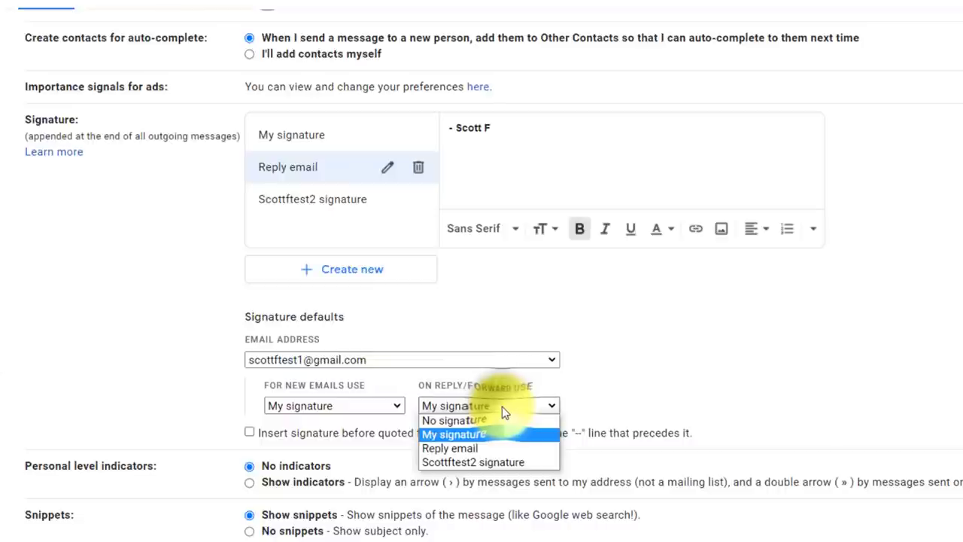
pyautogui.click(474, 448)
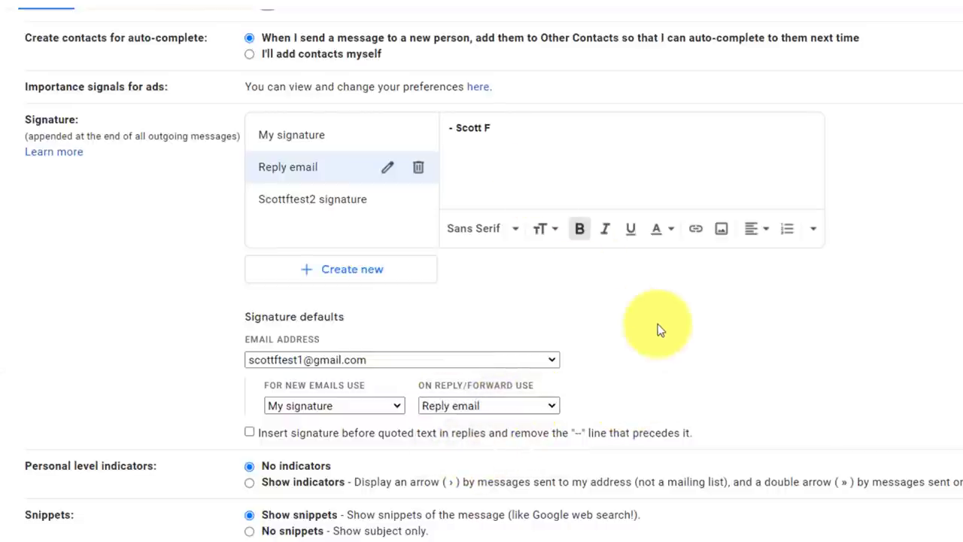
pyautogui.scroll(-5, 629, 316)
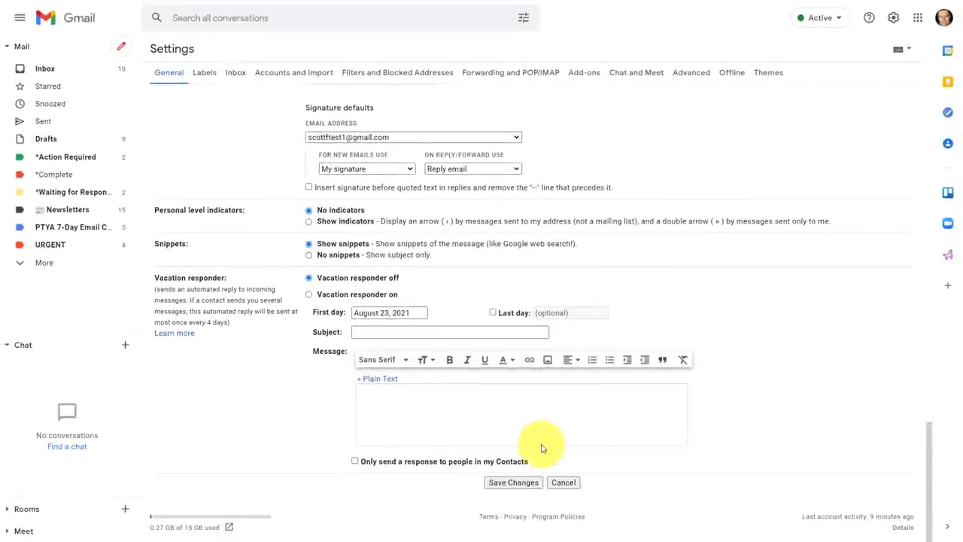
pyautogui.click(513, 483)
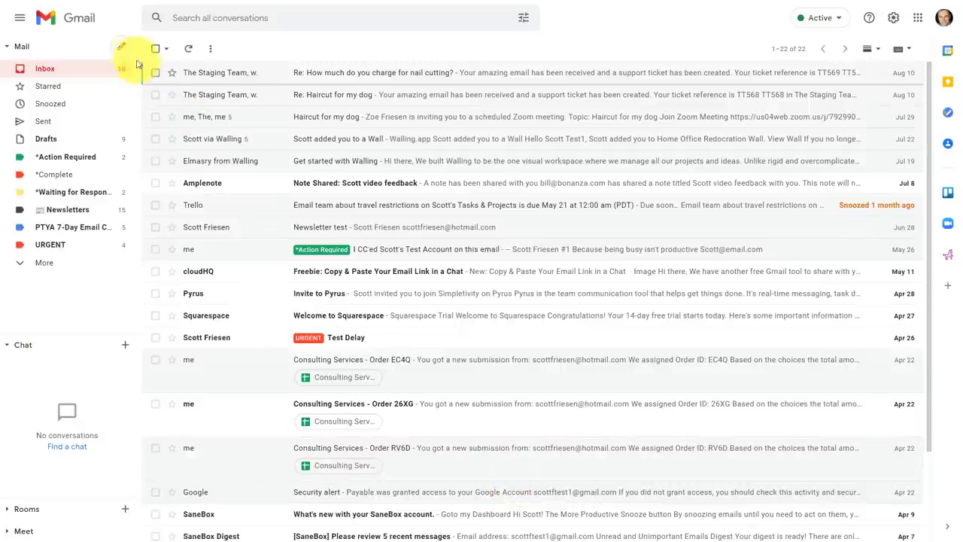
# - Start a full-screen new message and insert the Scottftest2 signature
pyautogui.click(118, 47)
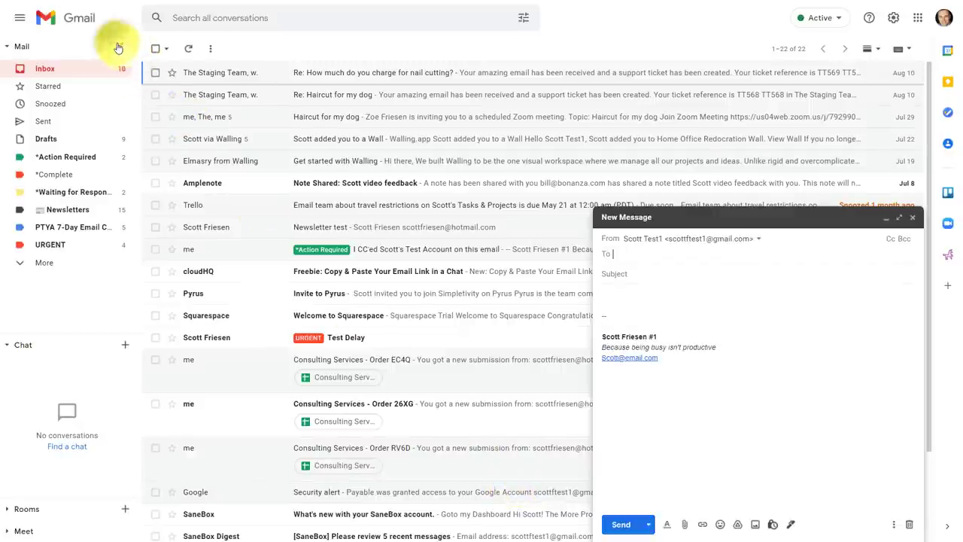
pyautogui.click(898, 216)
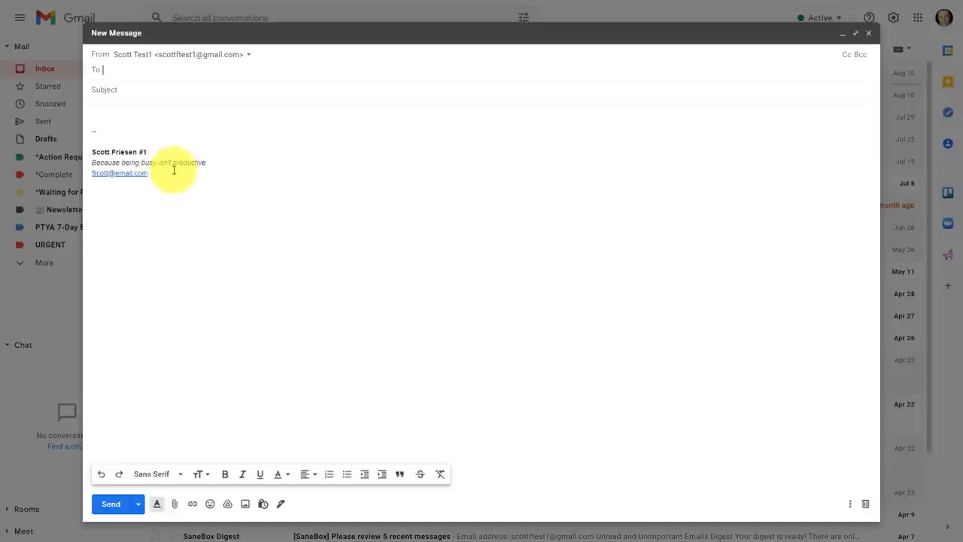
pyautogui.click(280, 508)
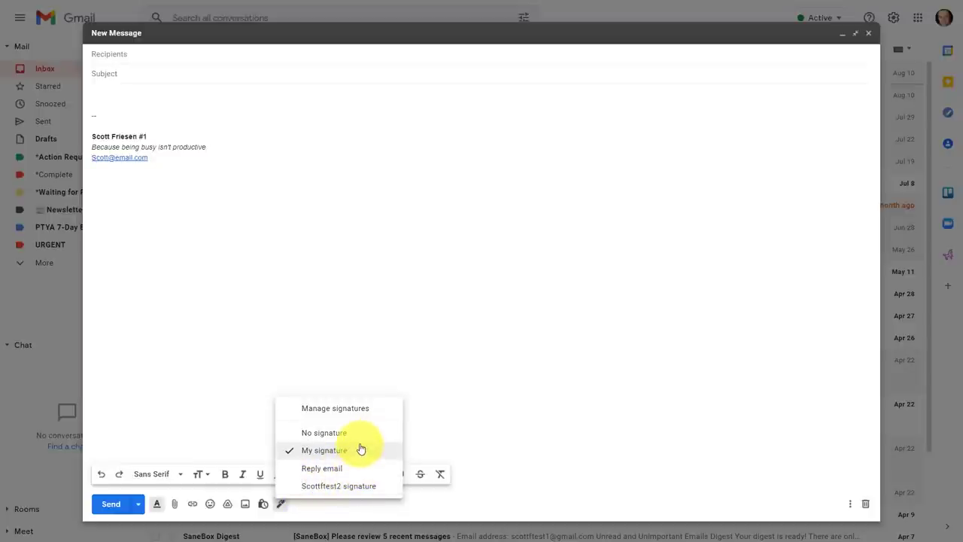
pyautogui.click(331, 486)
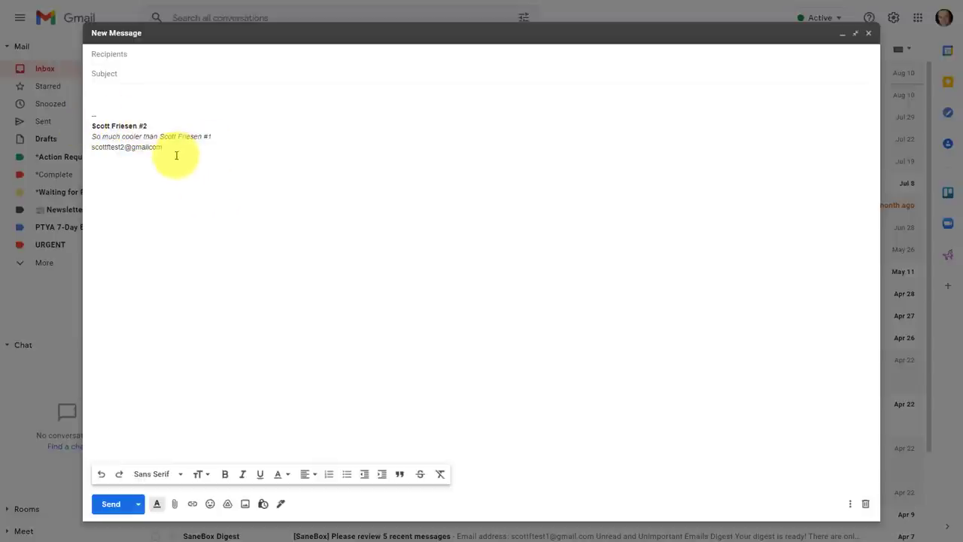
# - Switch the message to no signature, then to the Reply email signature
pyautogui.click(280, 503)
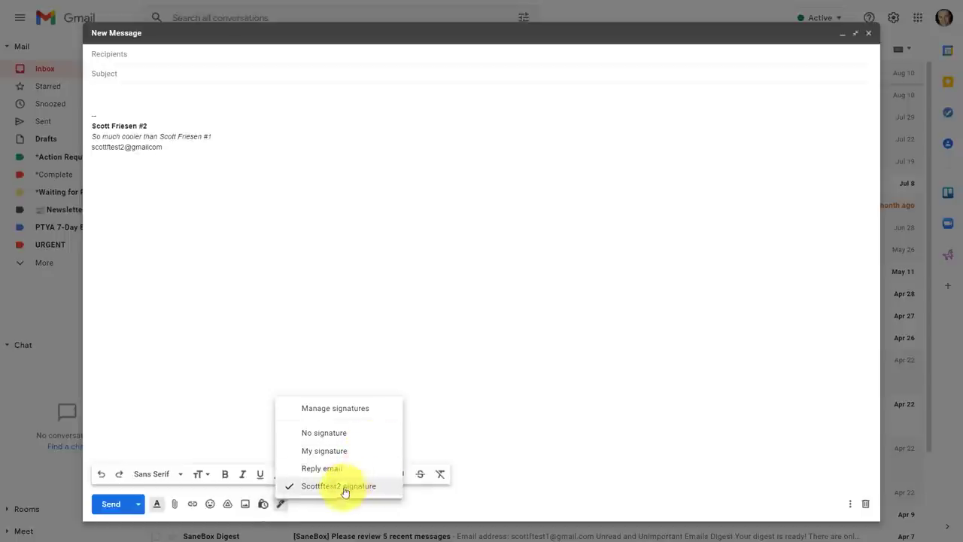
pyautogui.click(333, 433)
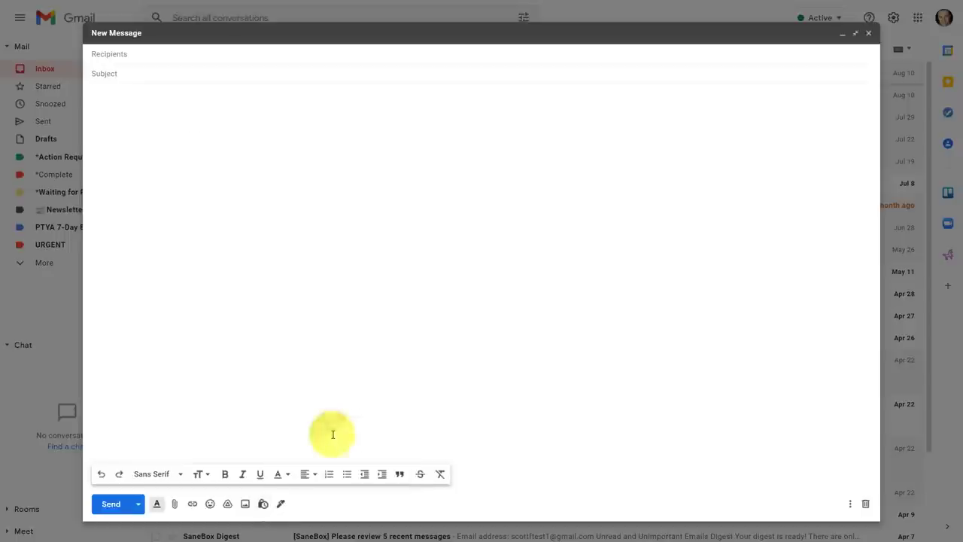
pyautogui.click(280, 504)
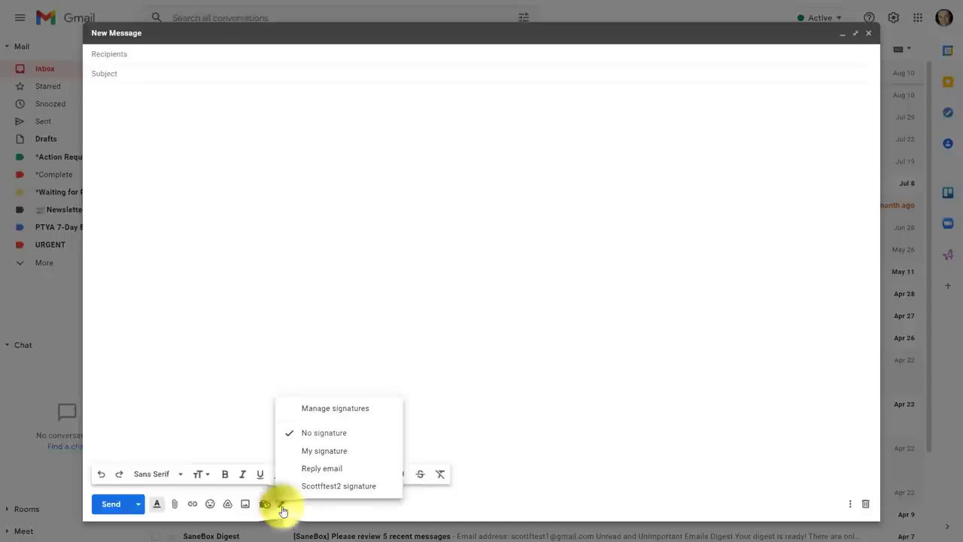
pyautogui.click(323, 469)
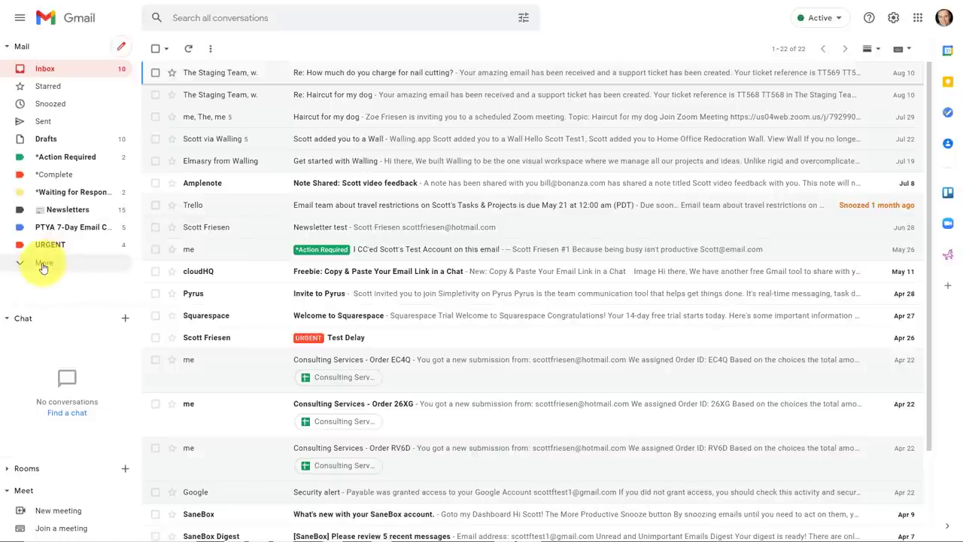
# - Expand the sidebar labels with More and collapse the Chat section
pyautogui.click(45, 267)
pyautogui.scroll(-3, 53, 236)
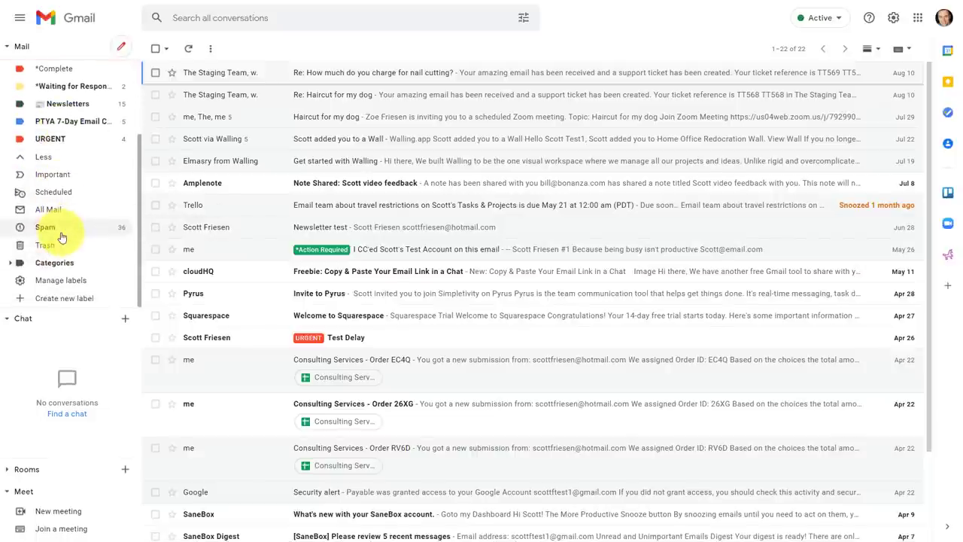
pyautogui.scroll(2, 60, 233)
pyautogui.scroll(1, 54, 218)
pyautogui.scroll(-3, 49, 185)
pyautogui.scroll(3, 59, 188)
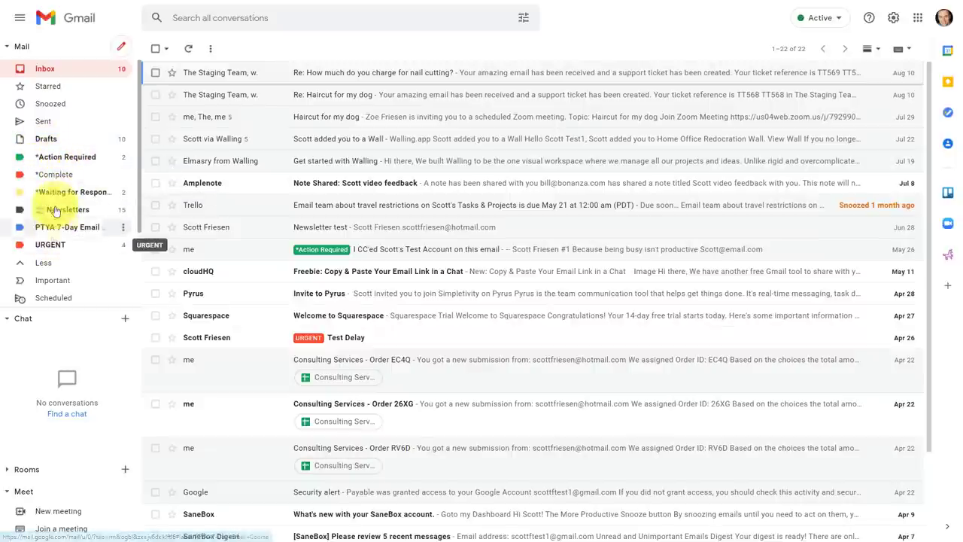
pyautogui.moveTo(60, 220); pyautogui.dragTo(76, 221)
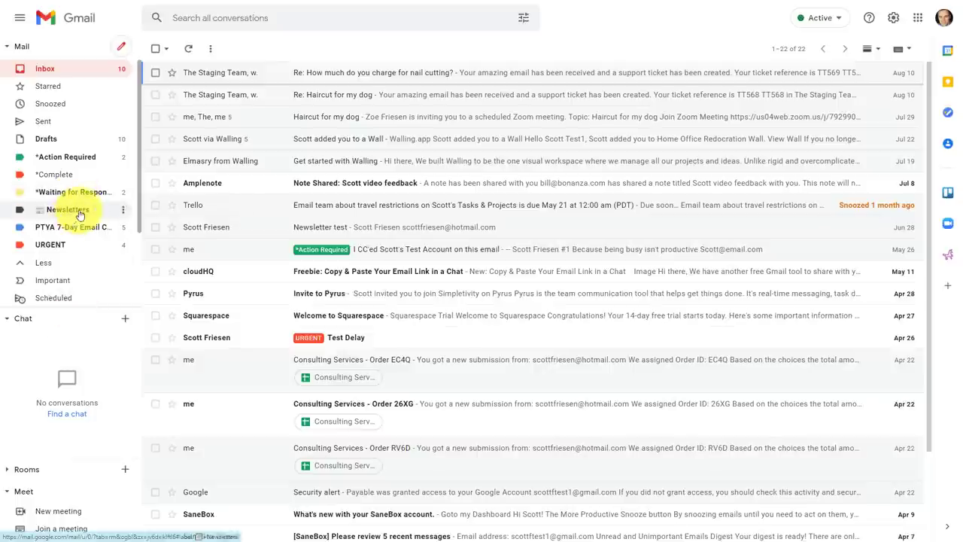
pyautogui.scroll(-2, 81, 207)
pyautogui.scroll(2, 84, 214)
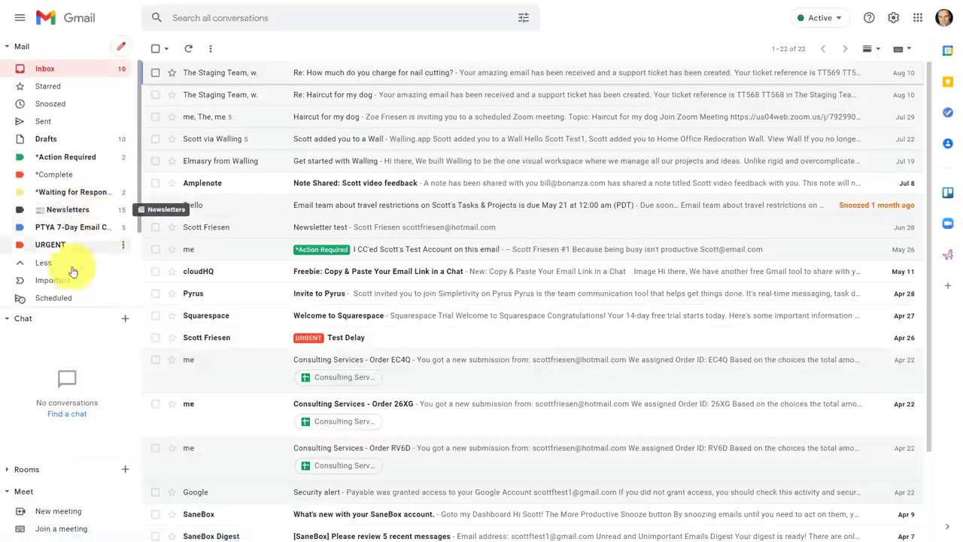
pyautogui.click(22, 320)
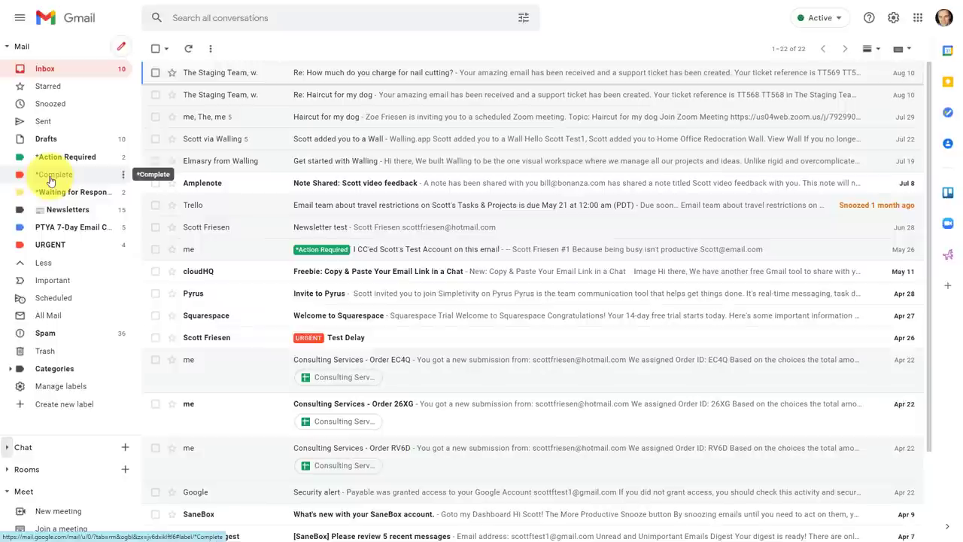
# - Set Chat to Off on the Chat and Meet settings tab
pyautogui.click(894, 18)
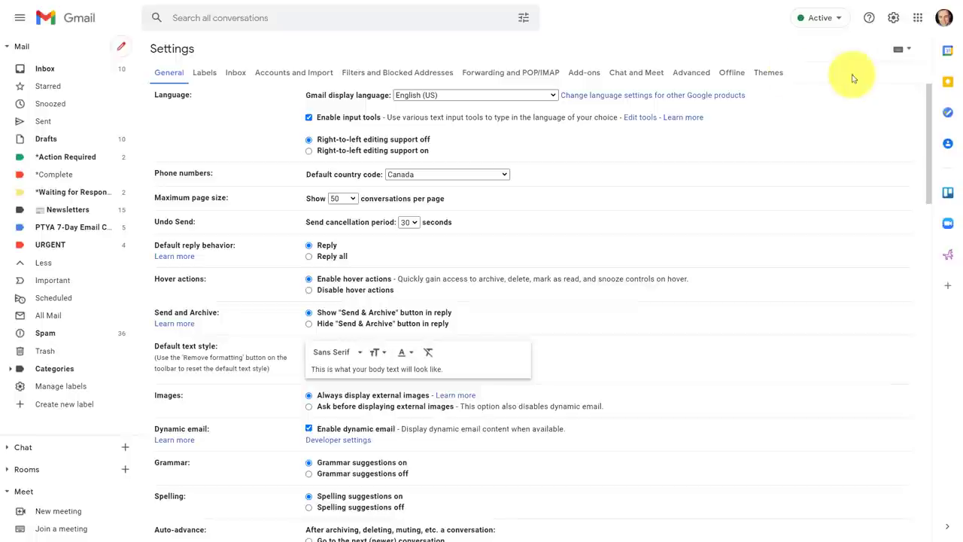
pyautogui.click(635, 75)
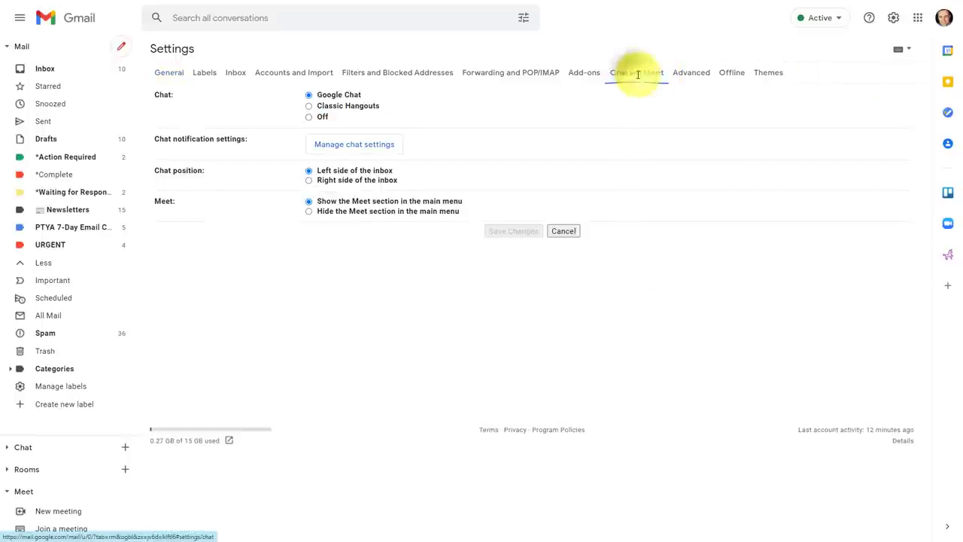
pyautogui.click(310, 118)
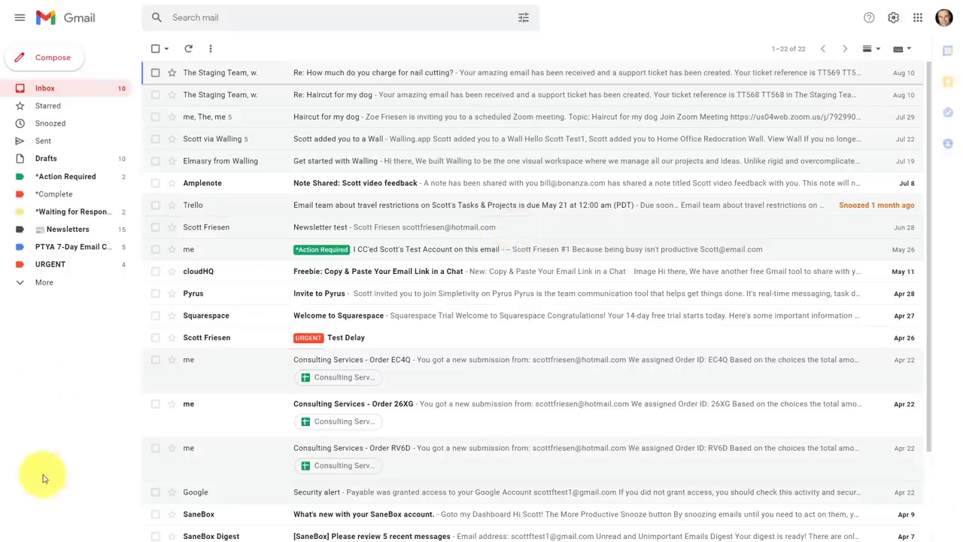
# - Expand More in the reloaded sidebar to list Chats, All Mail, Spam and Trash
pyautogui.click(41, 283)
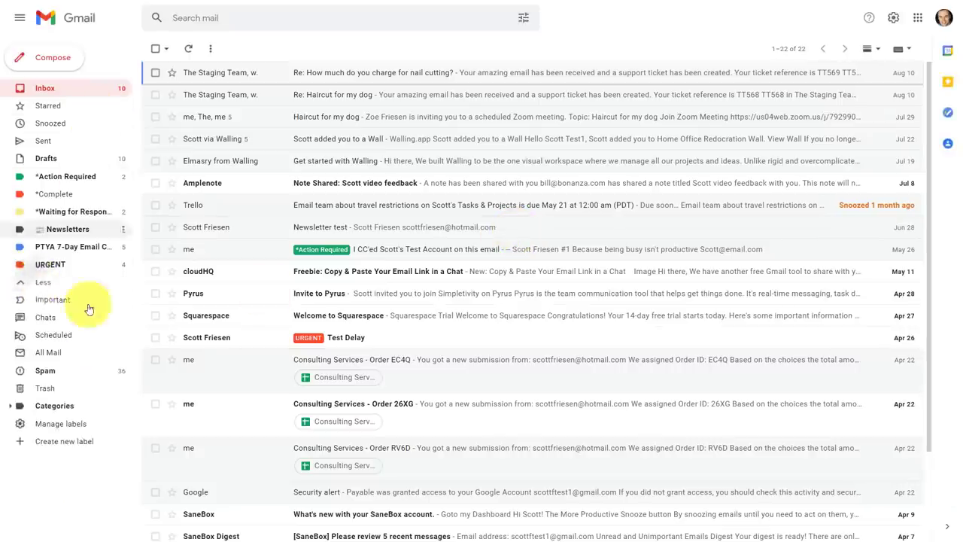